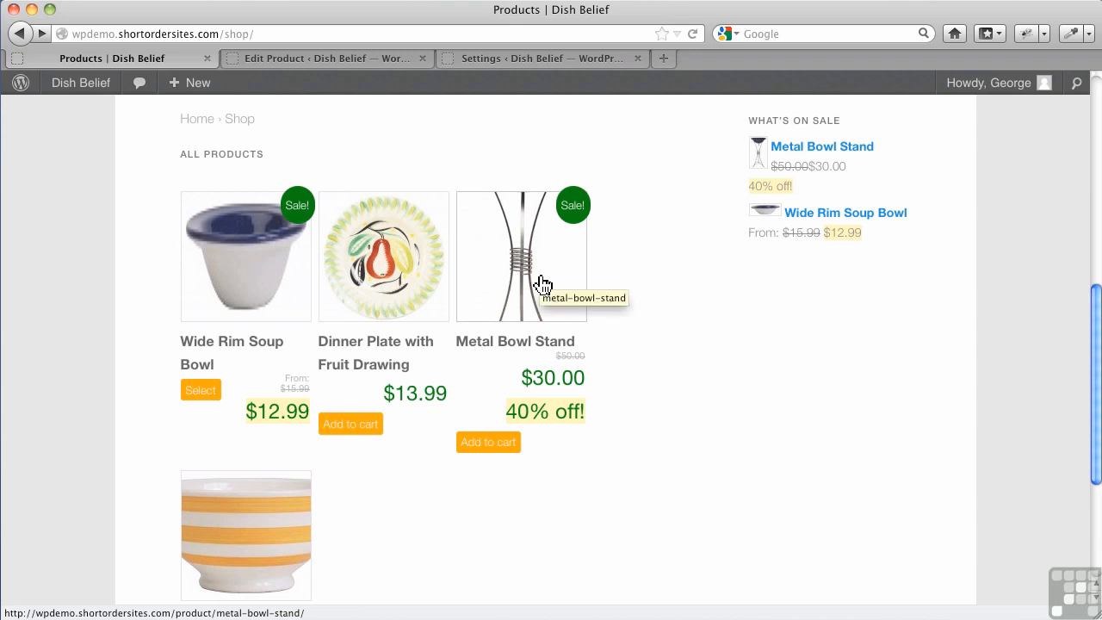
Review the catalog image cropping and size options in the Jigoshop image settings and return to the shop's product page
{"action": "left_click", "coordinate": [480, 57]}
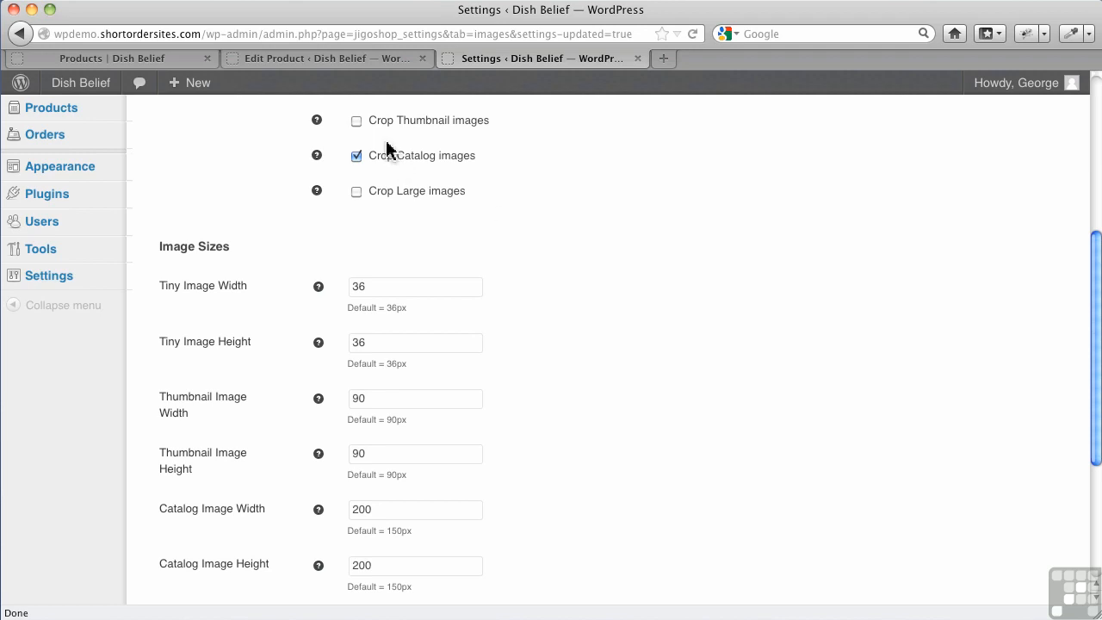
{"action": "left_click", "coordinate": [121, 59]}
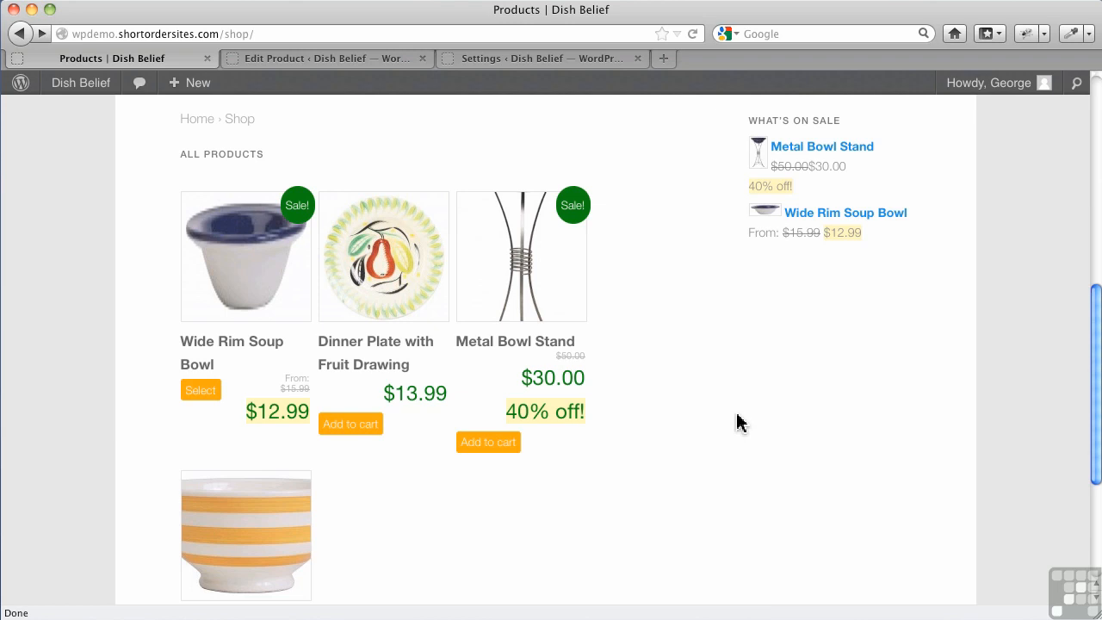
Open the metal-bowl-stand picture from the Media Library in the image editor
{"action": "left_click", "coordinate": [338, 60]}
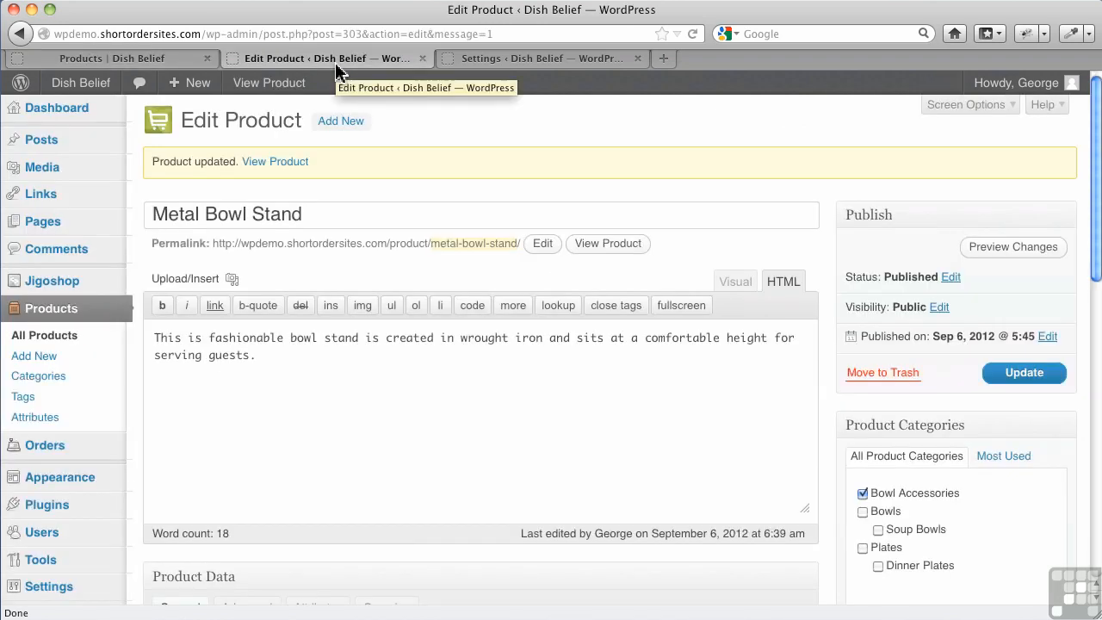
{"action": "mouse_move", "coordinate": [81, 176]}
{"action": "left_click", "coordinate": [148, 176]}
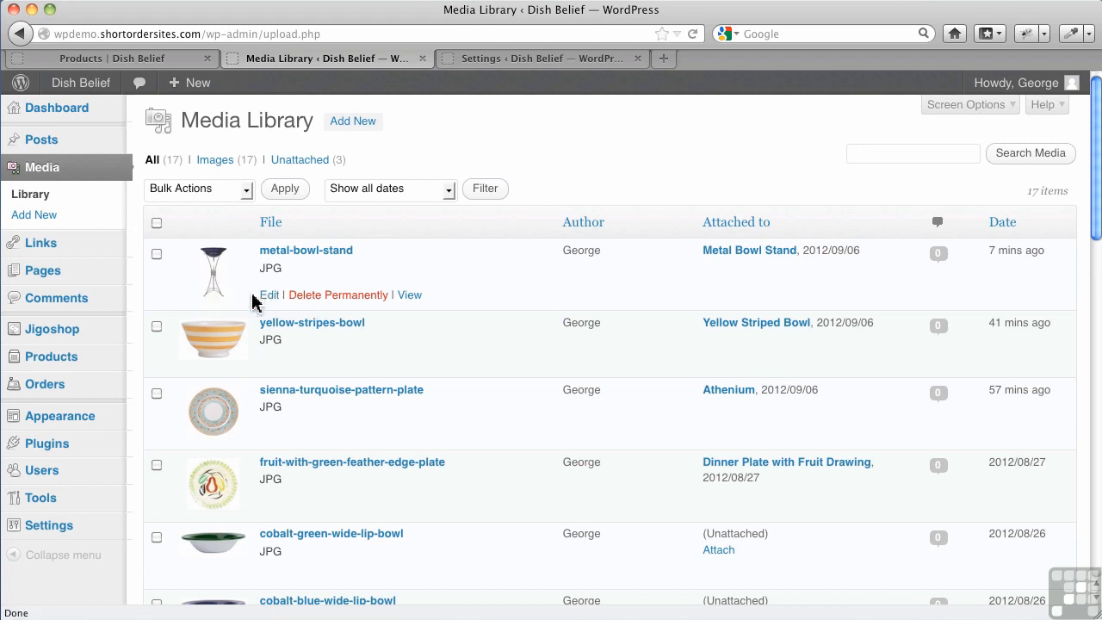
{"action": "left_click", "coordinate": [270, 297]}
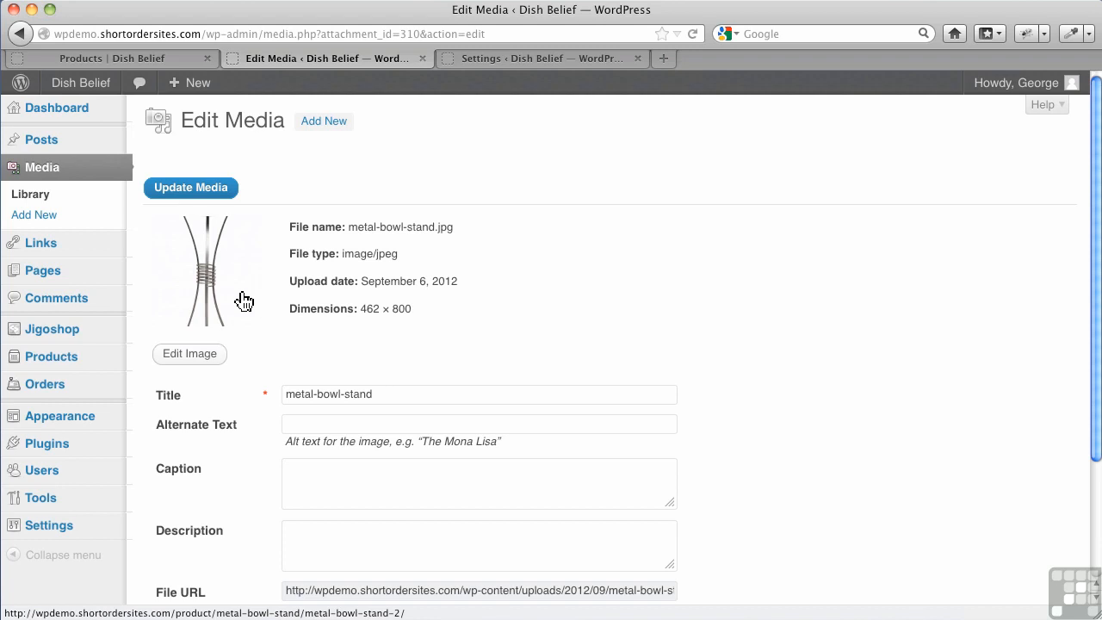
{"action": "left_click", "coordinate": [195, 358]}
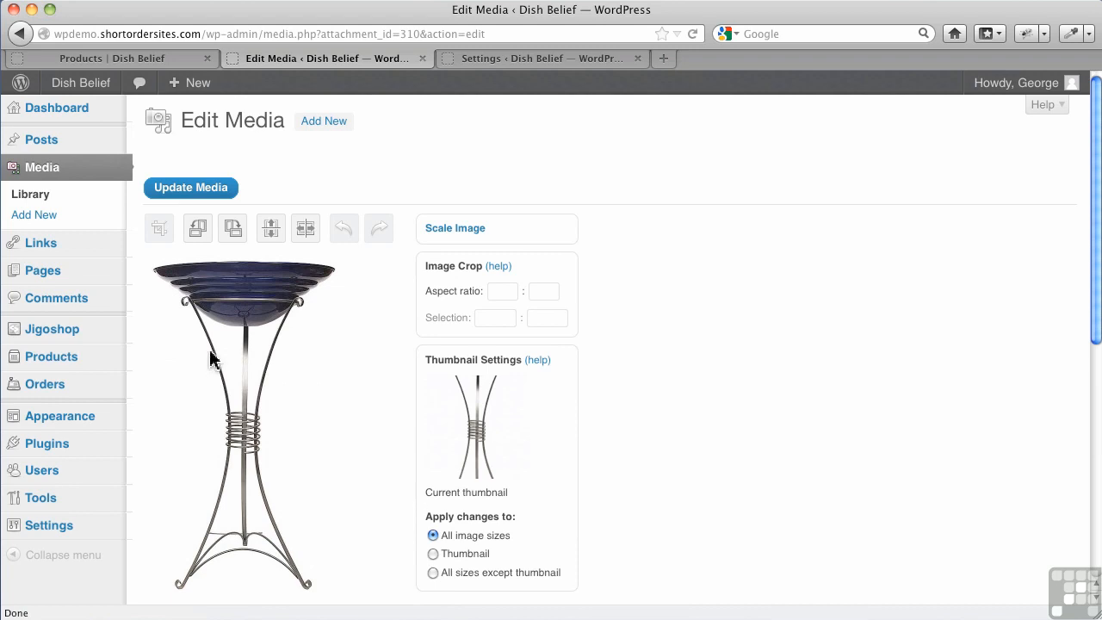
Apply changes to the thumbnail only and set a 458 by 458 crop selection covering the bowl and upper stand
{"action": "left_click", "coordinate": [433, 555]}
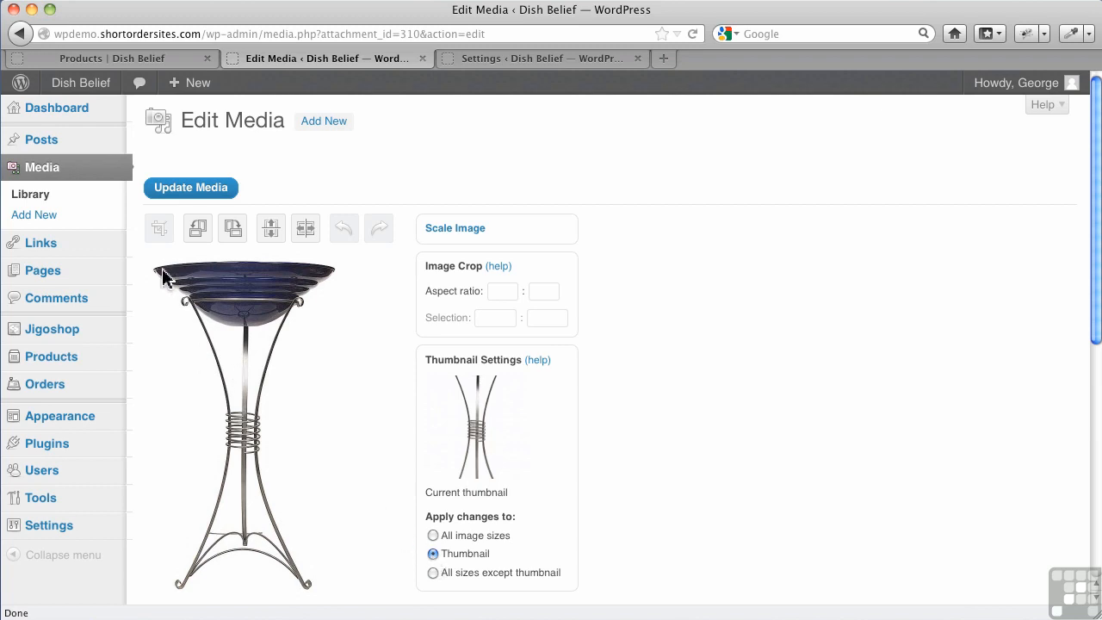
{"action": "left_click_drag", "start_coordinate": [160, 288], "coordinate": [316, 448]}
{"action": "left_click_drag", "start_coordinate": [282, 392], "coordinate": [283, 373]}
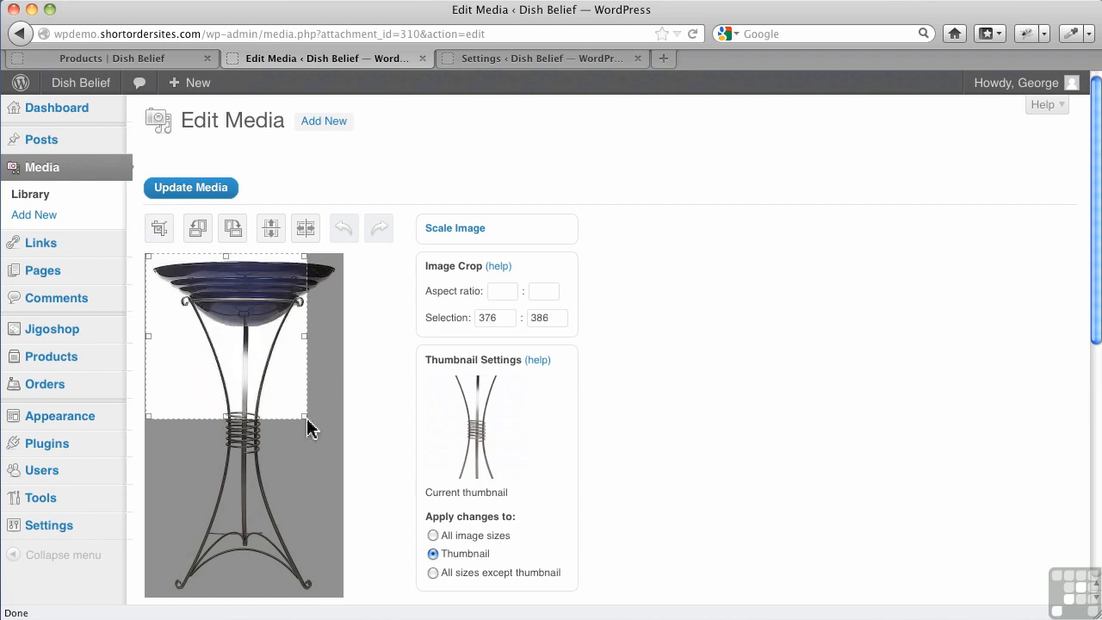
{"action": "left_click_drag", "start_coordinate": [307, 419], "coordinate": [343, 448]}
{"action": "left_click", "coordinate": [557, 324]}
{"action": "key", "text": "BackSpace"}
{"action": "type", "text": "8"}
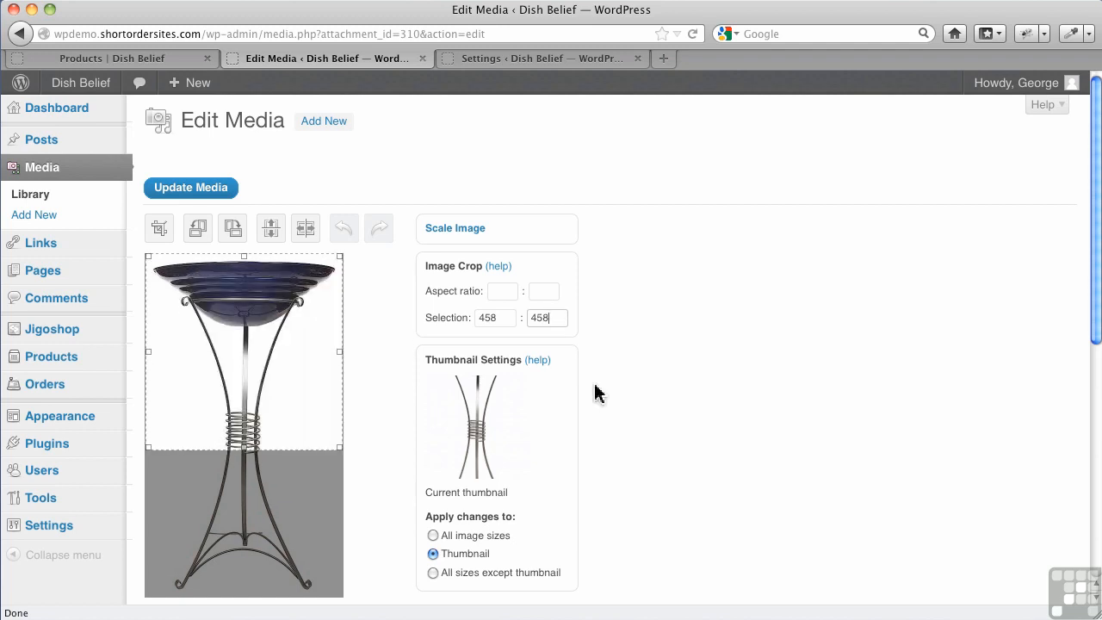
Crop the thumbnail to the selected area, save the image and update the media item
{"action": "scroll", "coordinate": [512, 516], "scroll_direction": "down", "scroll_amount": 1}
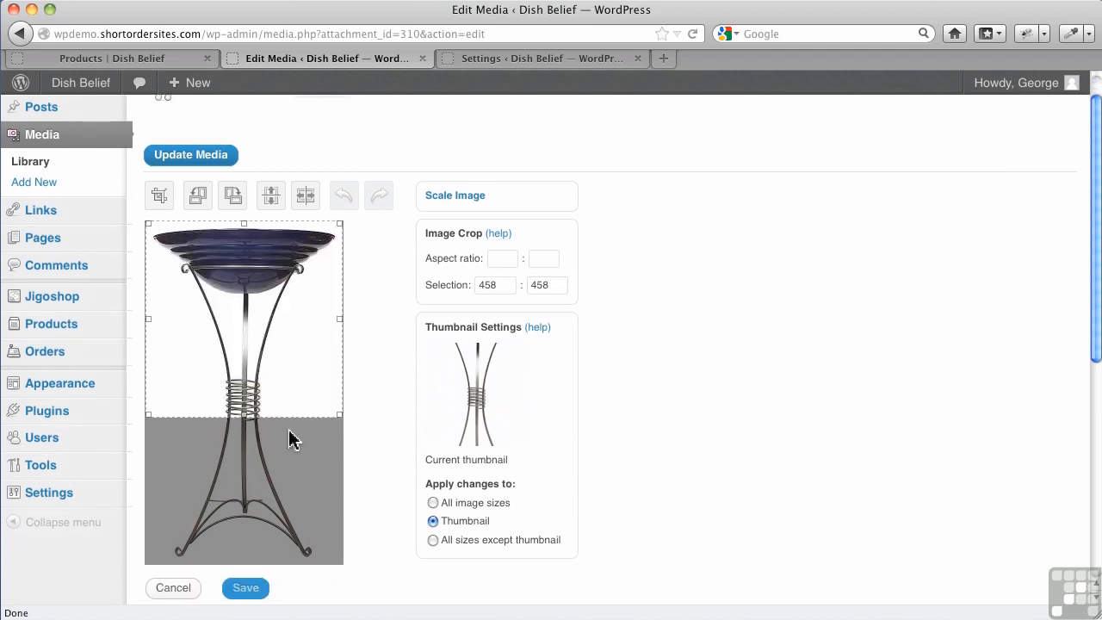
{"action": "left_click", "coordinate": [169, 197]}
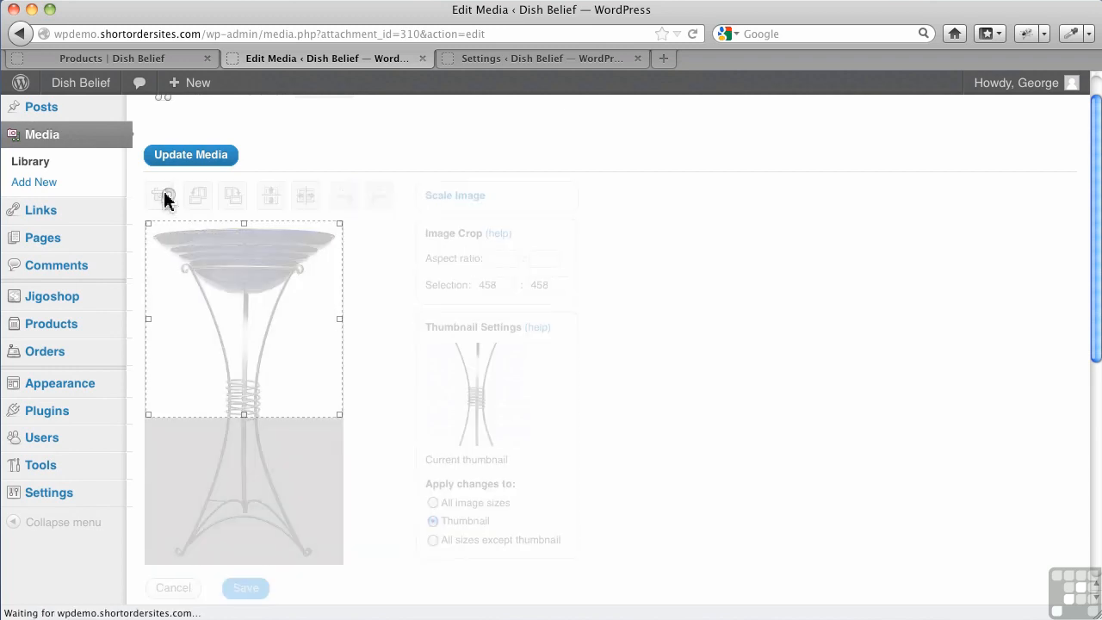
{"action": "scroll", "coordinate": [371, 394], "scroll_direction": "down", "scroll_amount": 2}
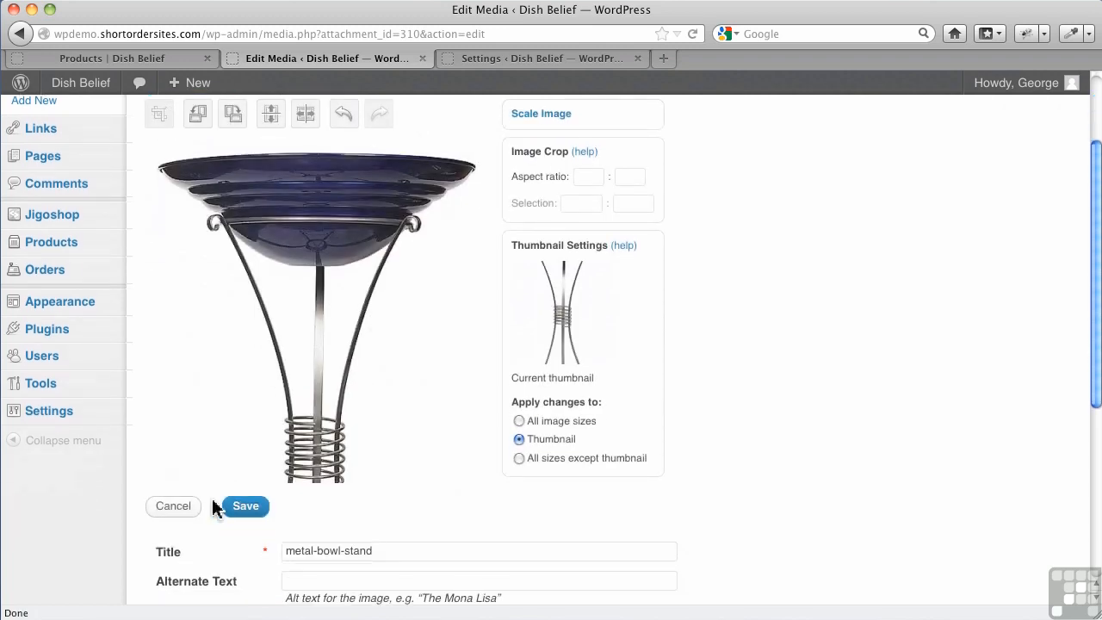
{"action": "left_click", "coordinate": [241, 508]}
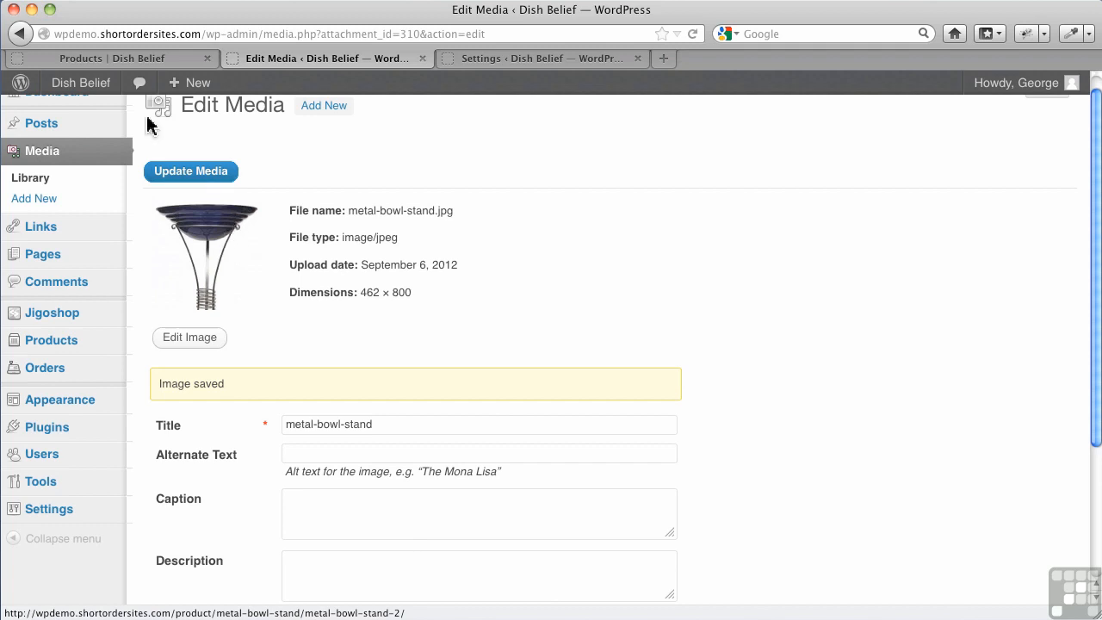
{"action": "left_click", "coordinate": [192, 173]}
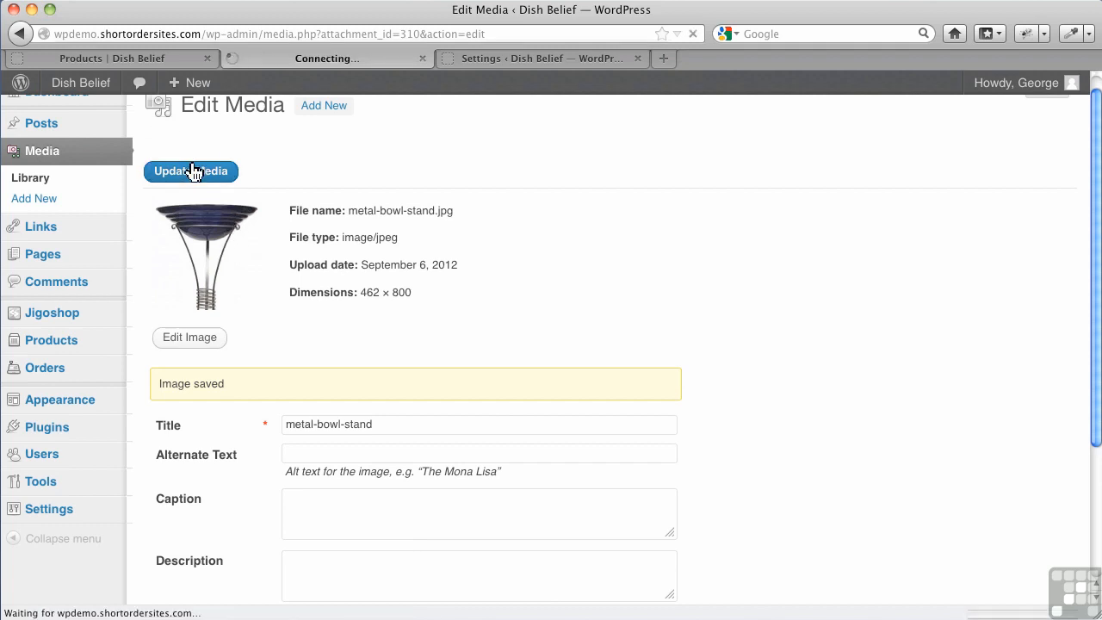
Check the metal bowl stand on the shop page and its generated image files in the FTP client's 09 folder
{"action": "left_click", "coordinate": [146, 60]}
{"action": "left_click", "coordinate": [695, 35]}
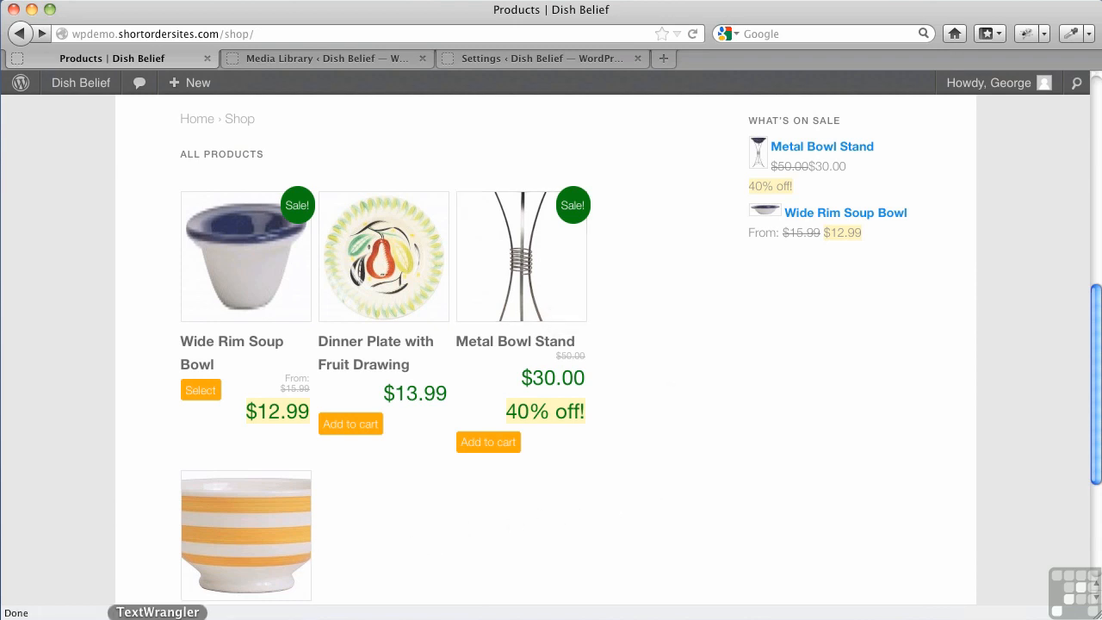
{"action": "left_click", "coordinate": [129, 616]}
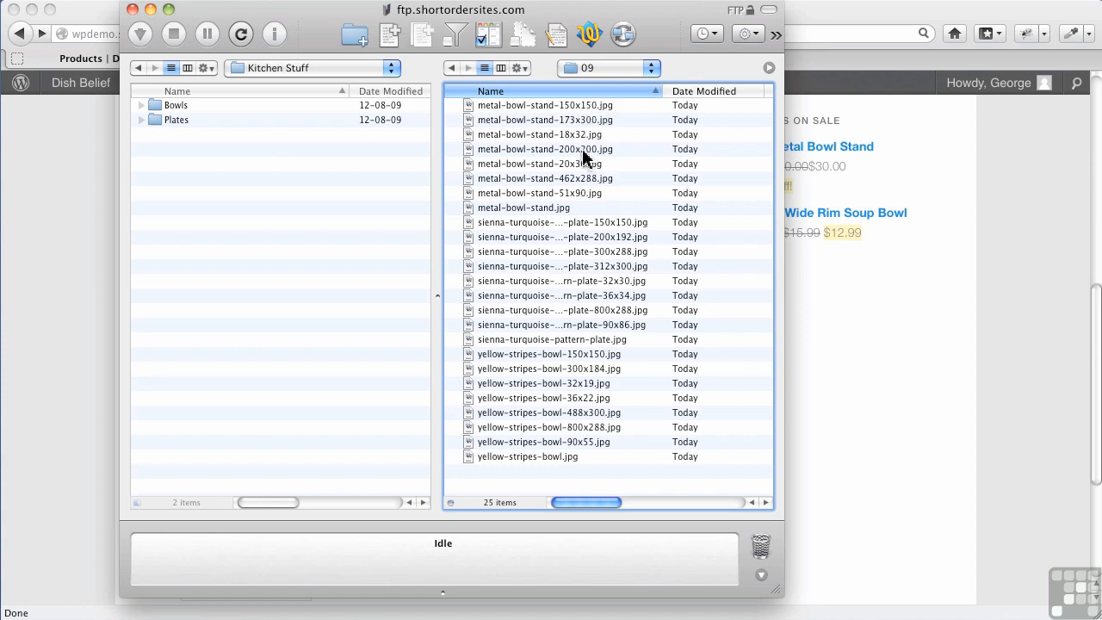
{"action": "left_click", "coordinate": [880, 387]}
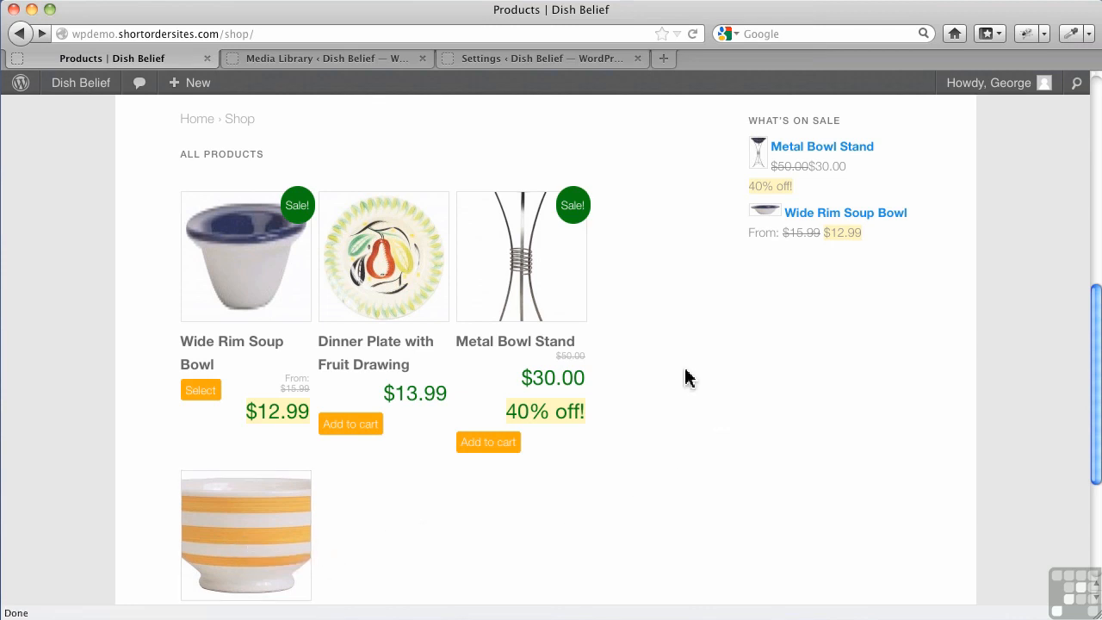
Search the plugin directory for "post thumbnail editor"
{"action": "left_click", "coordinate": [320, 63]}
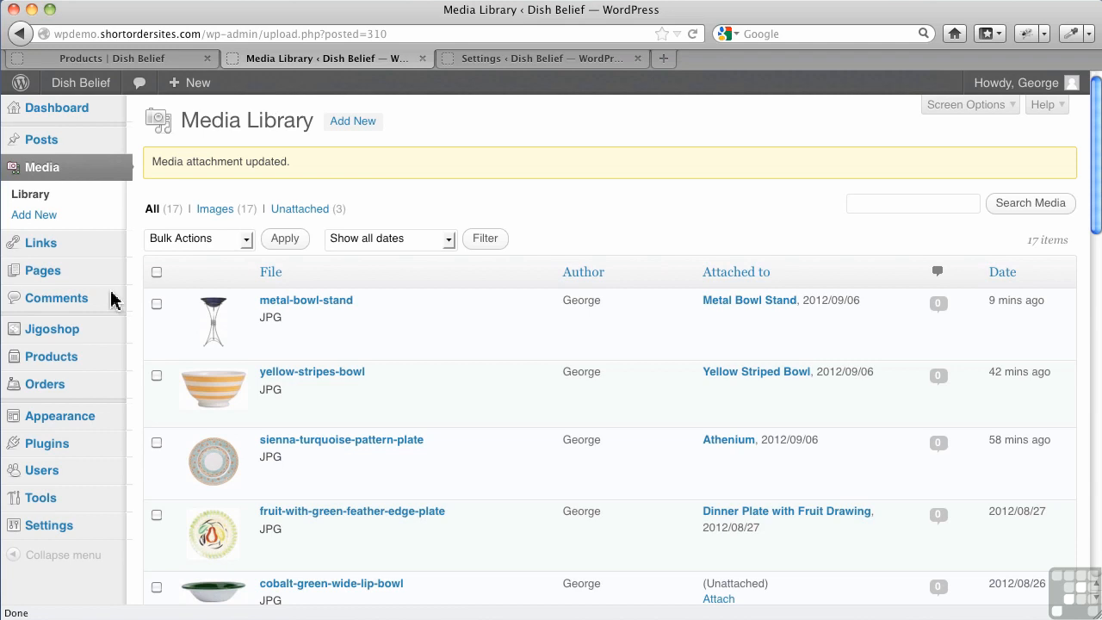
{"action": "mouse_move", "coordinate": [60, 363]}
{"action": "mouse_move", "coordinate": [76, 448]}
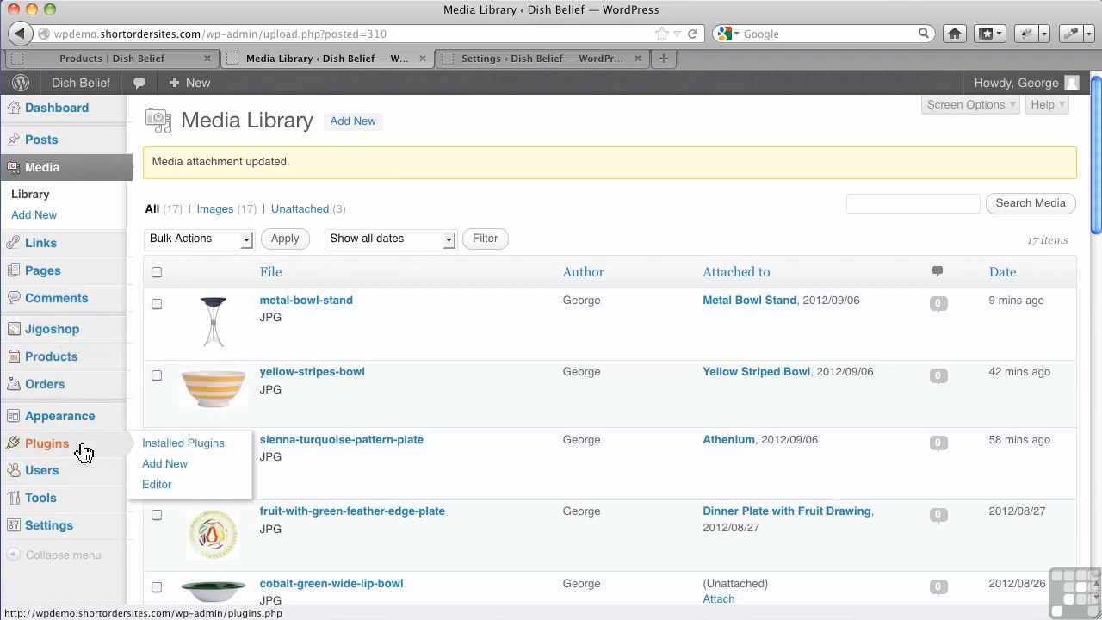
{"action": "left_click", "coordinate": [143, 448]}
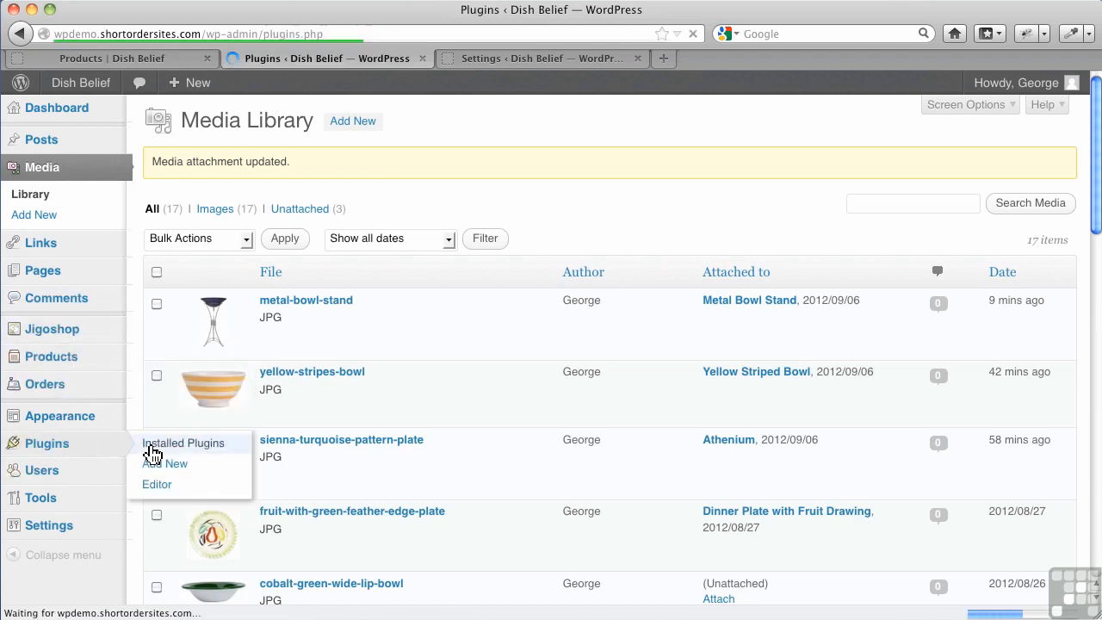
{"action": "left_click", "coordinate": [293, 129]}
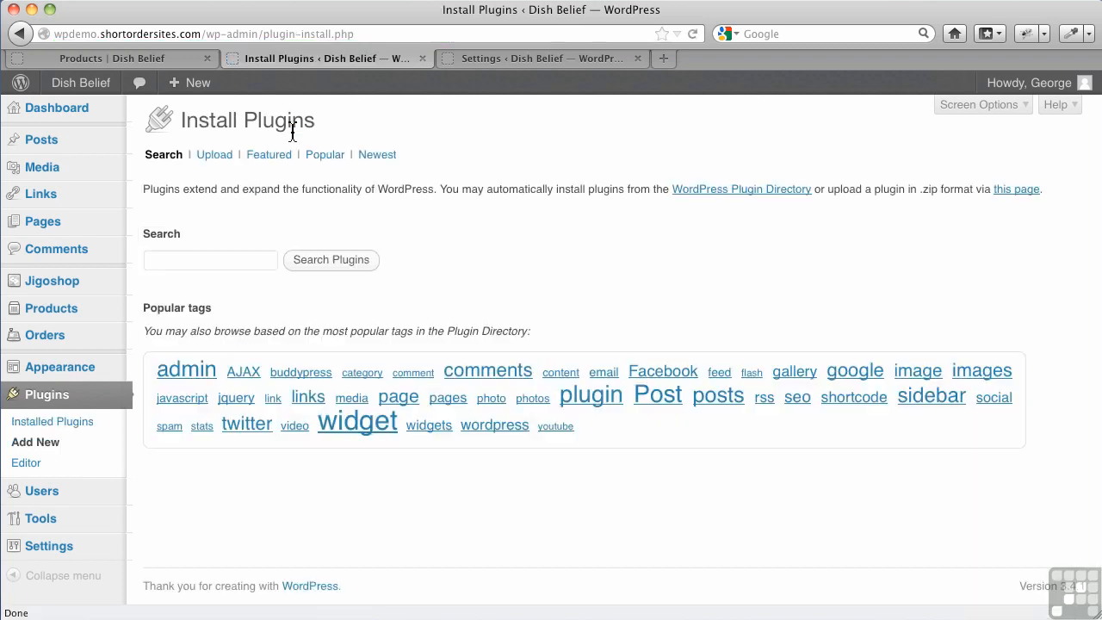
{"action": "left_click", "coordinate": [193, 258]}
{"action": "type", "text": "post"}
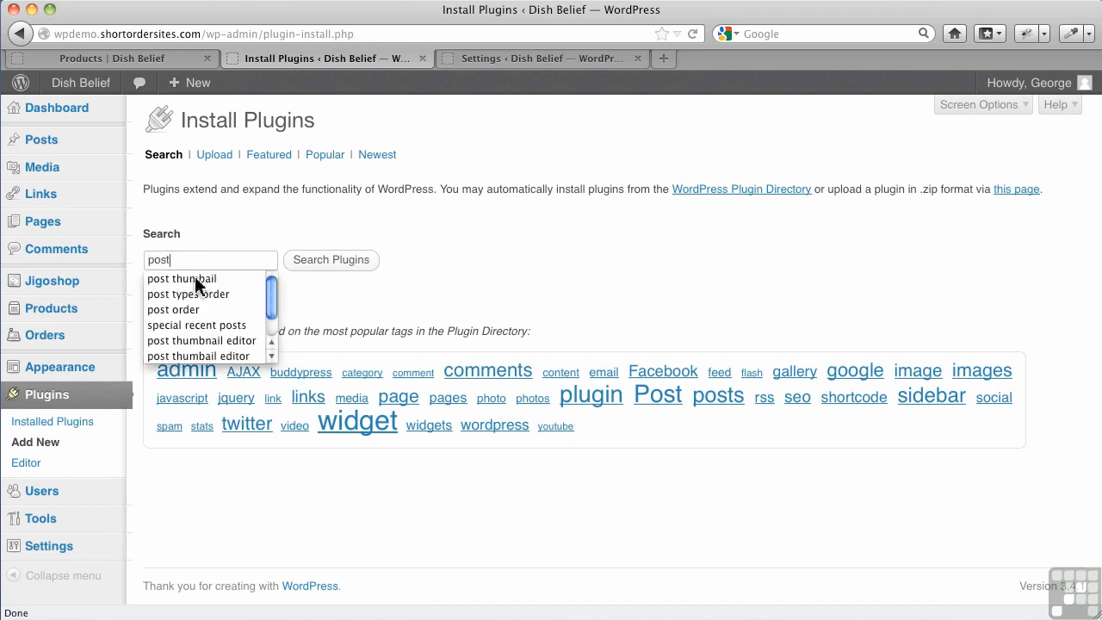
{"action": "left_click", "coordinate": [206, 339]}
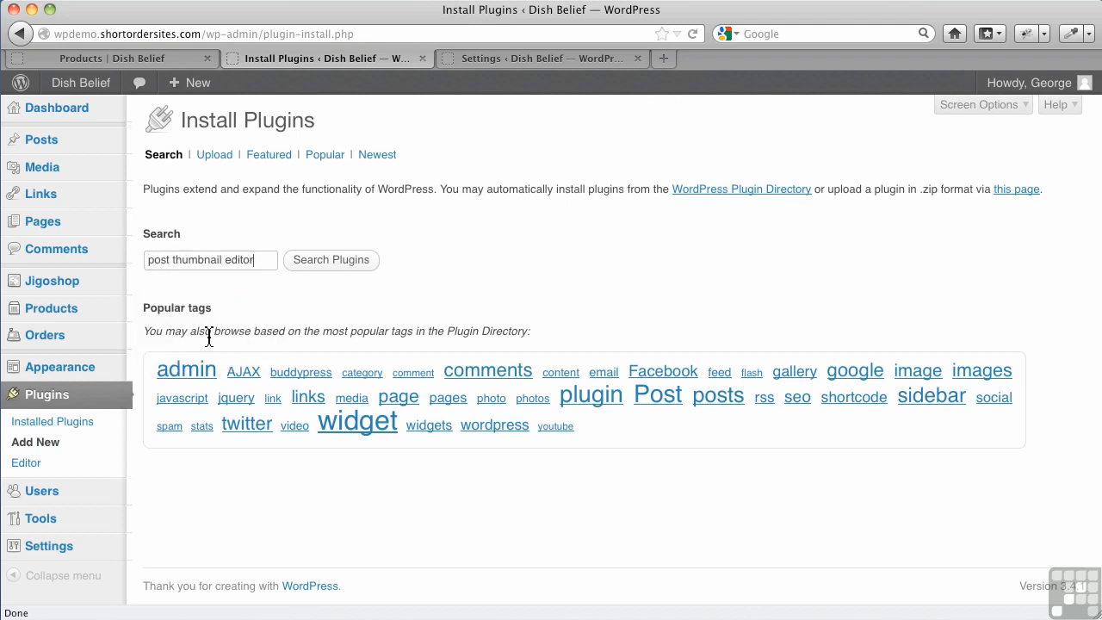
{"action": "left_click", "coordinate": [317, 271]}
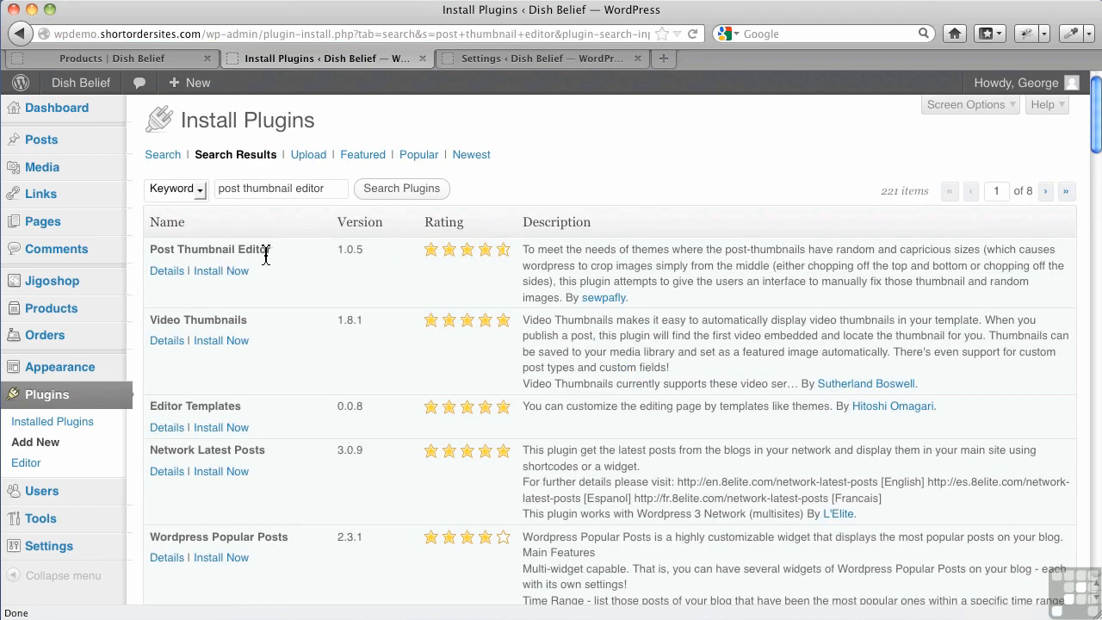
Install the Post Thumbnail Editor 1.0.5 plugin from its details and activate it
{"action": "left_click", "coordinate": [172, 272]}
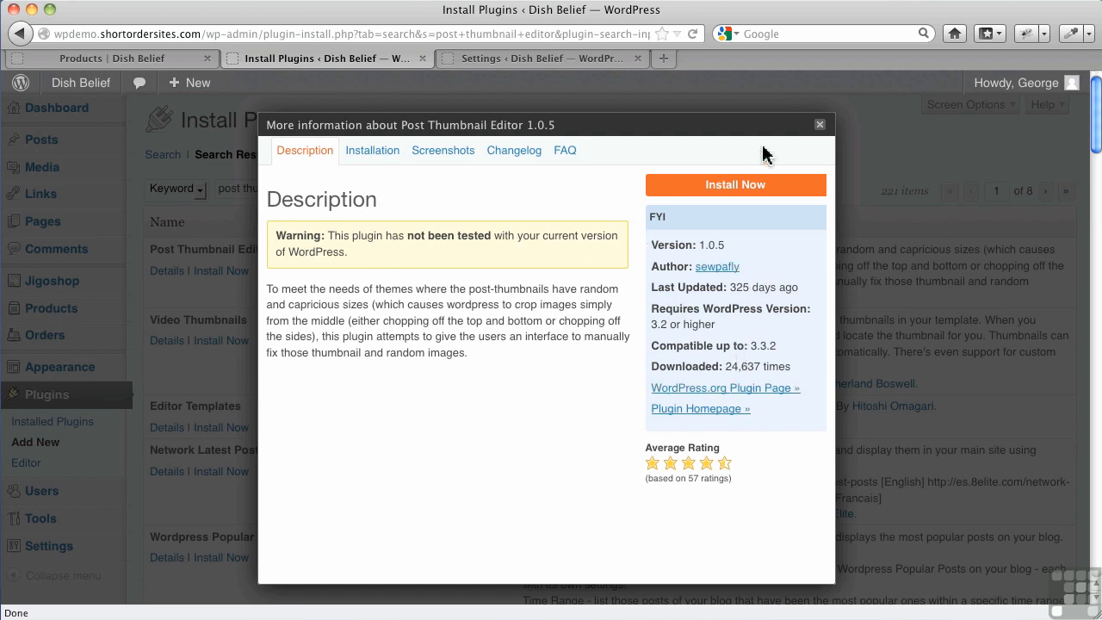
{"action": "left_click", "coordinate": [739, 186]}
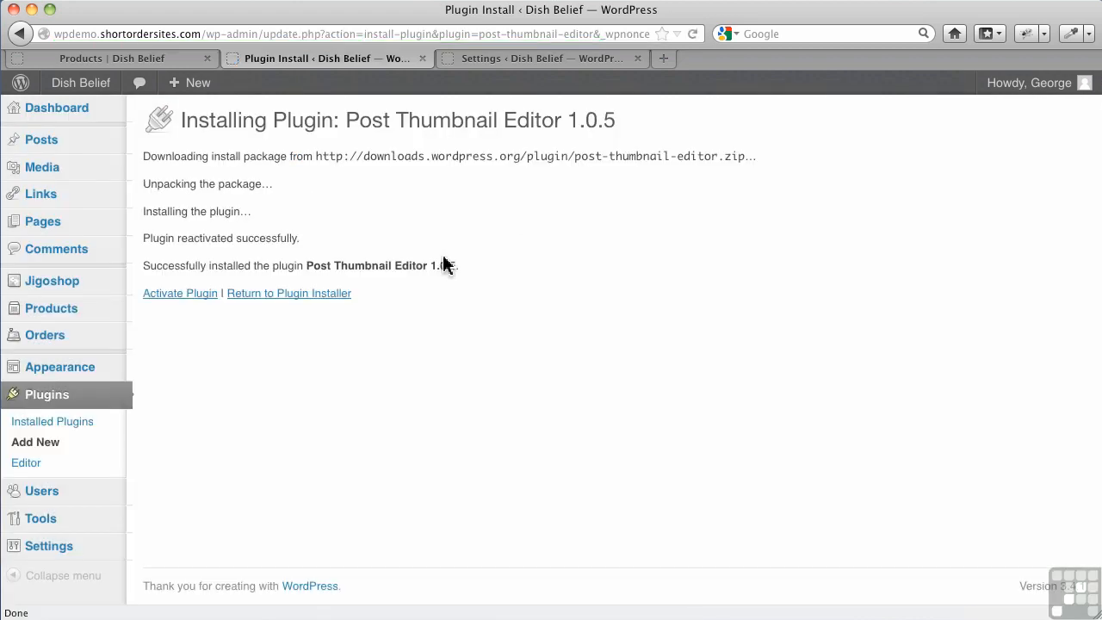
{"action": "left_click", "coordinate": [194, 298]}
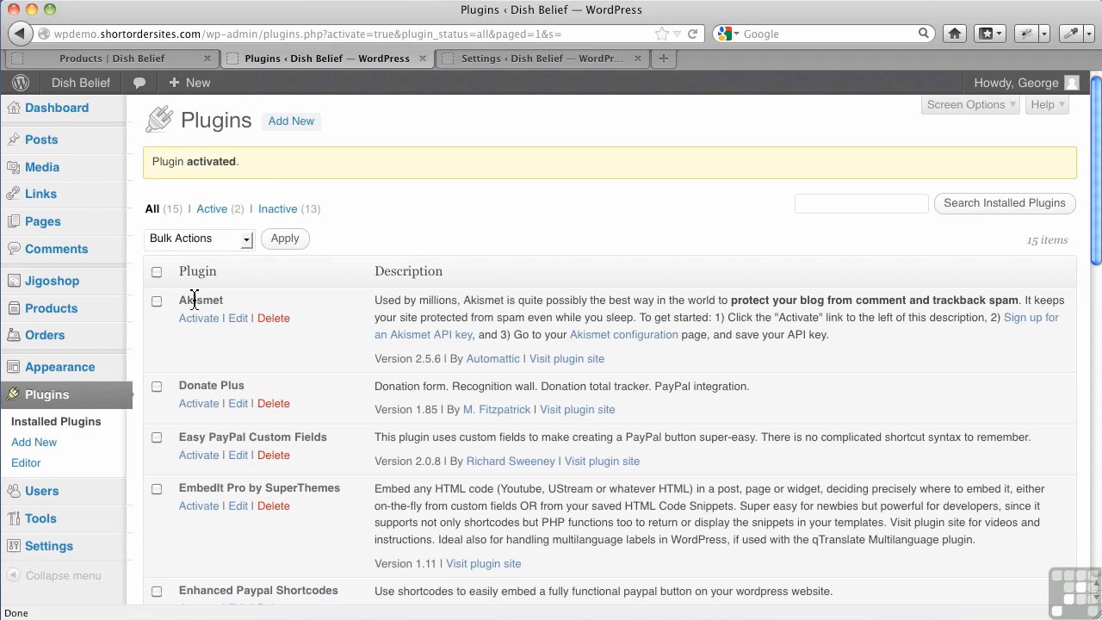
Open the metal-bowl-stand image from the Media Library in the Post Thumbnail Editor
{"action": "mouse_move", "coordinate": [14, 175]}
{"action": "left_click", "coordinate": [137, 177]}
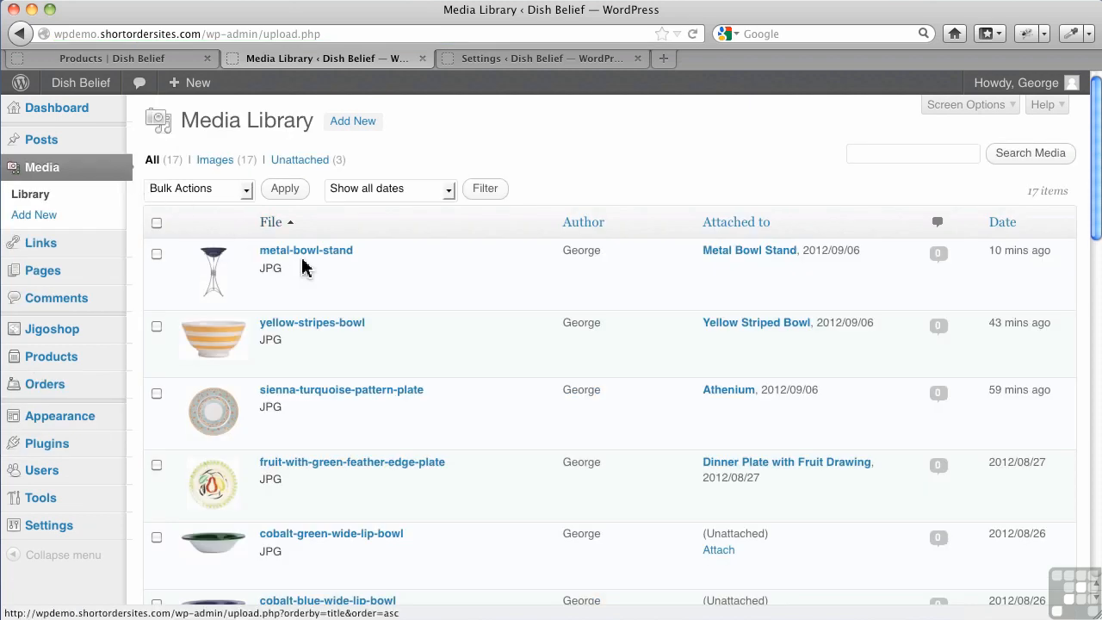
{"action": "mouse_move", "coordinate": [310, 272]}
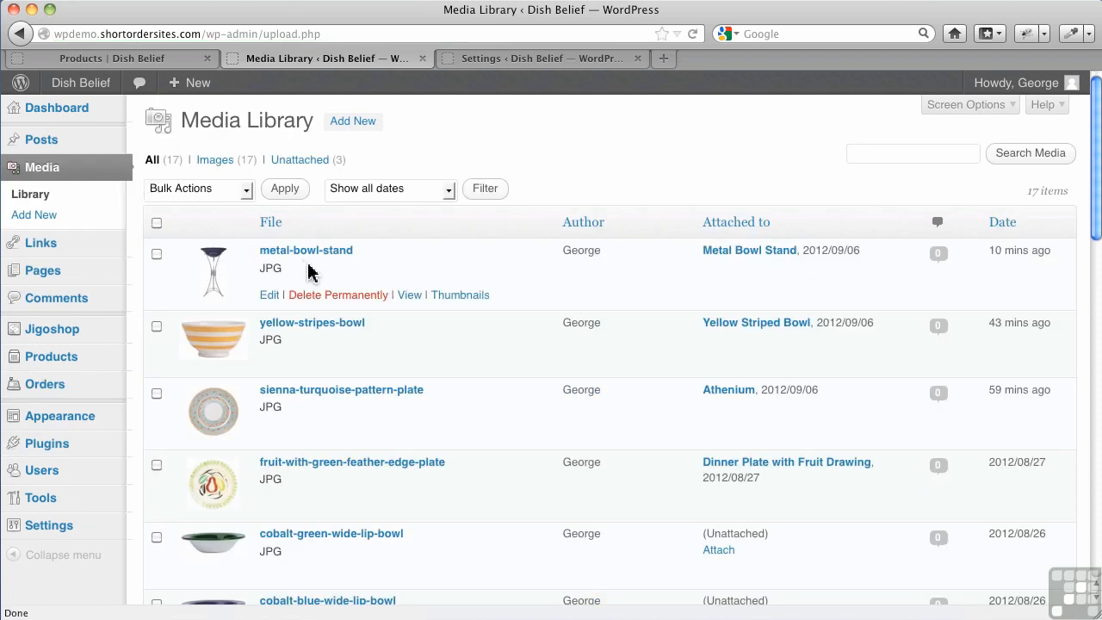
{"action": "left_click", "coordinate": [438, 297]}
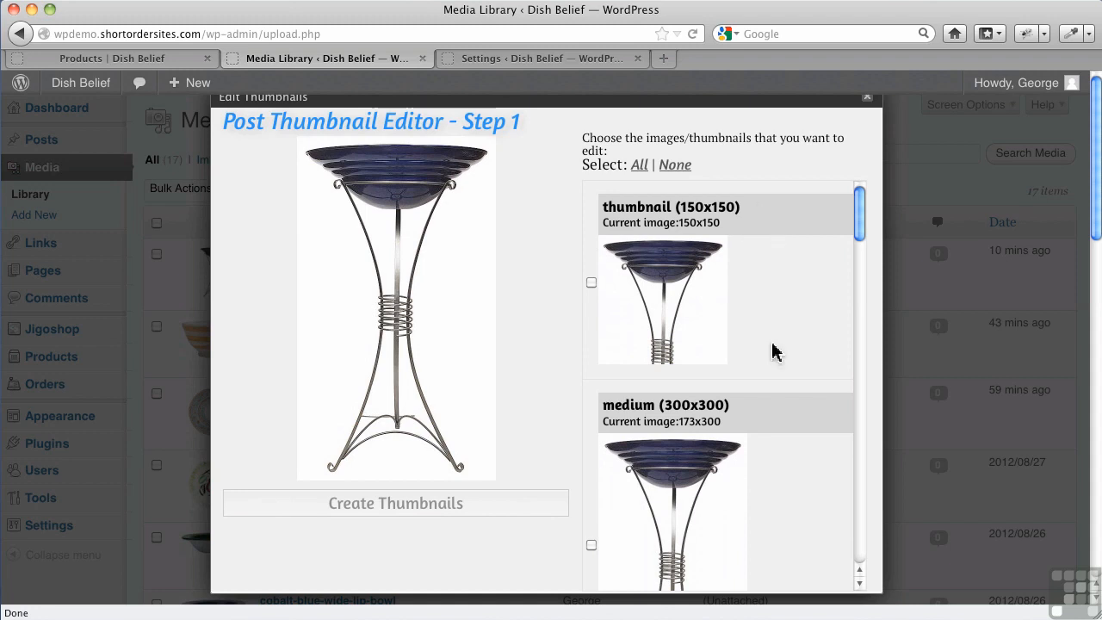
Examine the current crops of the generated metal-bowl-stand image sizes, from thumbnail through shop_small and shop_large
{"action": "scroll", "coordinate": [772, 350], "scroll_direction": "down", "scroll_amount": 5}
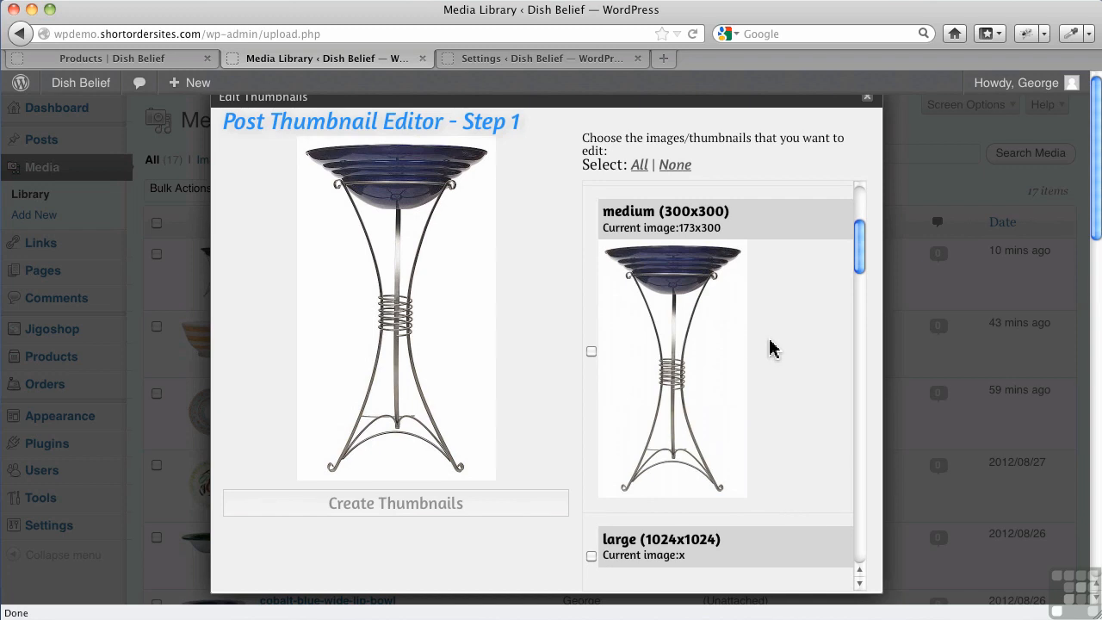
{"action": "scroll", "coordinate": [772, 349], "scroll_direction": "down", "scroll_amount": 3}
{"action": "scroll", "coordinate": [770, 351], "scroll_direction": "down", "scroll_amount": 5}
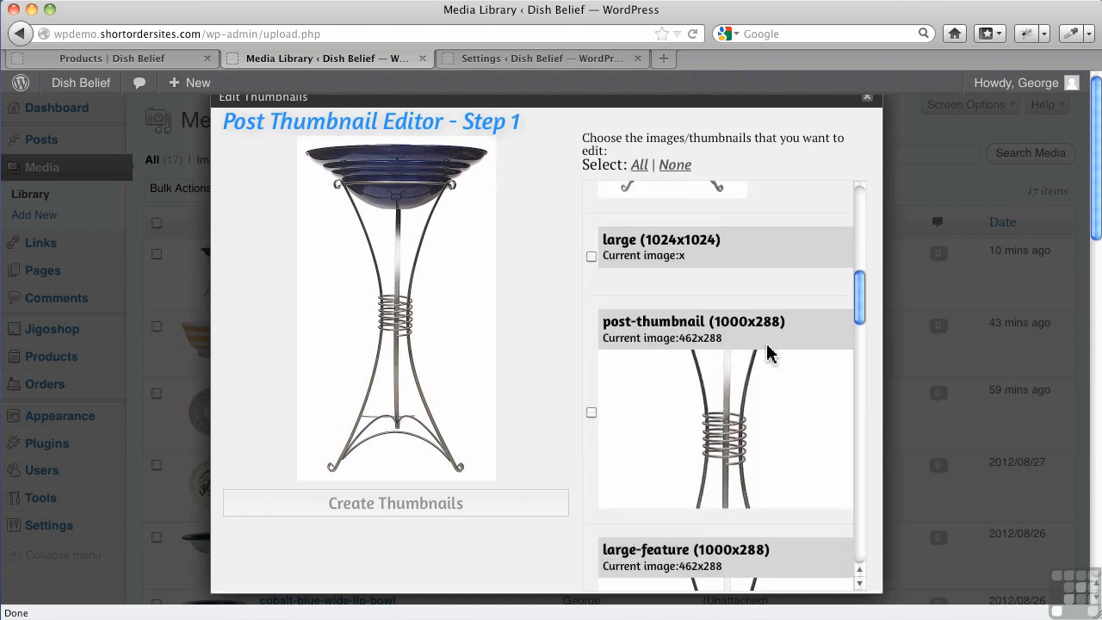
{"action": "scroll", "coordinate": [771, 353], "scroll_direction": "down", "scroll_amount": 3}
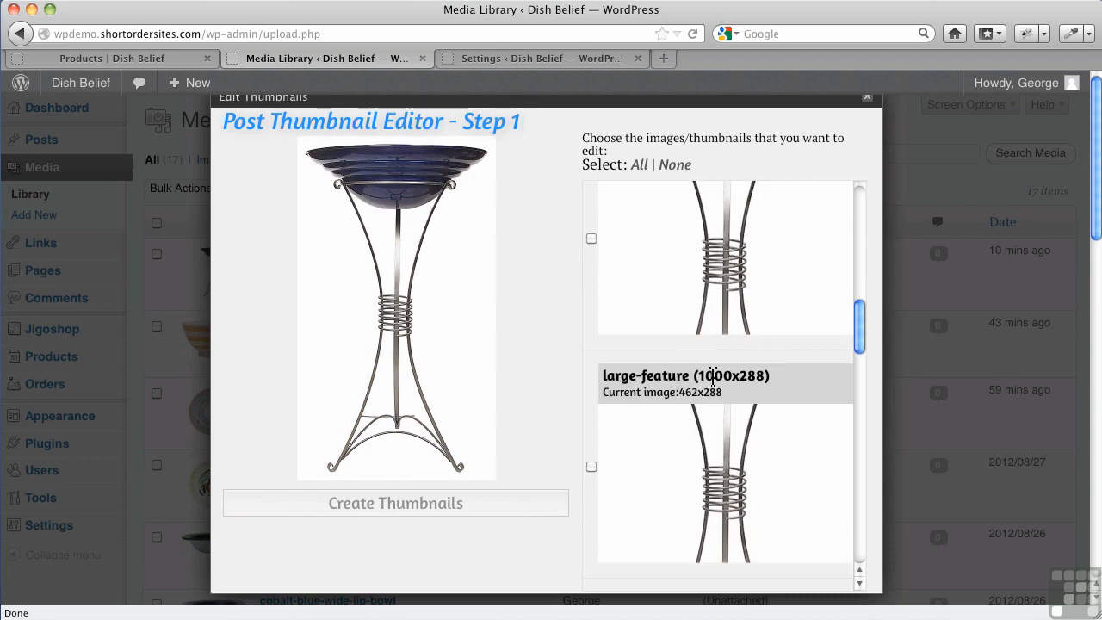
{"action": "scroll", "coordinate": [713, 379], "scroll_direction": "down", "scroll_amount": 3}
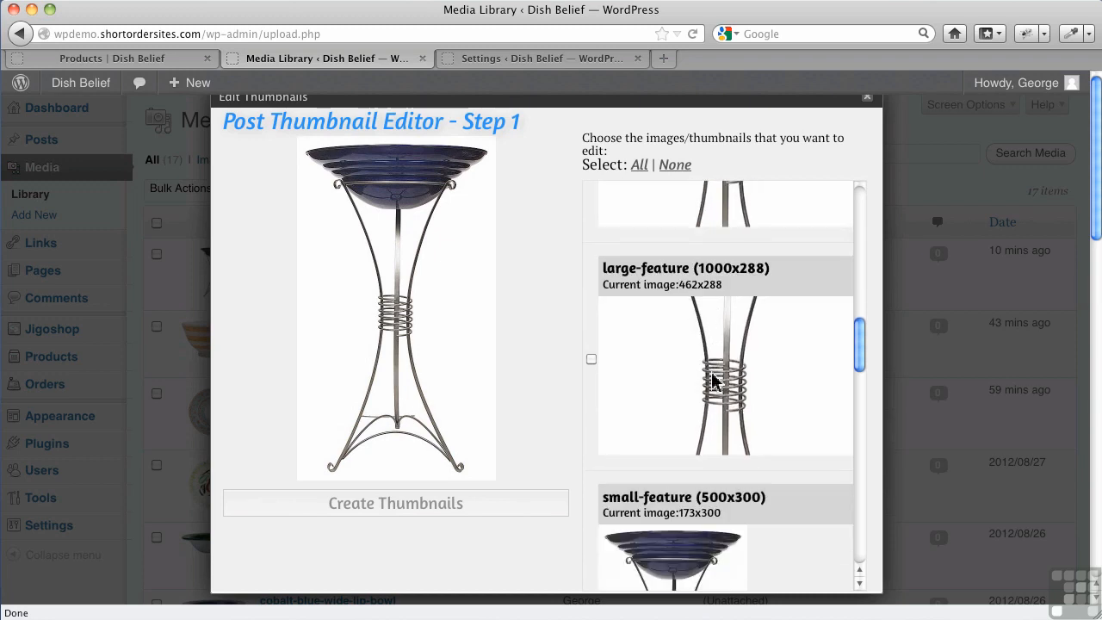
{"action": "scroll", "coordinate": [713, 378], "scroll_direction": "down", "scroll_amount": 3}
{"action": "scroll", "coordinate": [711, 379], "scroll_direction": "down", "scroll_amount": 2}
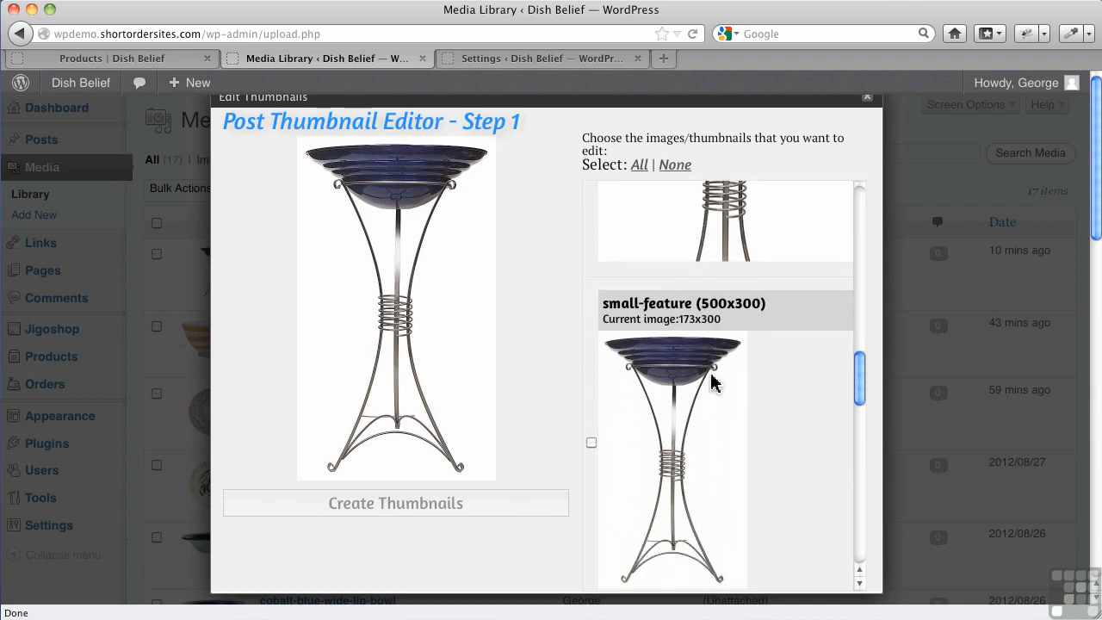
{"action": "scroll", "coordinate": [711, 378], "scroll_direction": "down", "scroll_amount": 5}
{"action": "scroll", "coordinate": [713, 382], "scroll_direction": "down", "scroll_amount": 2}
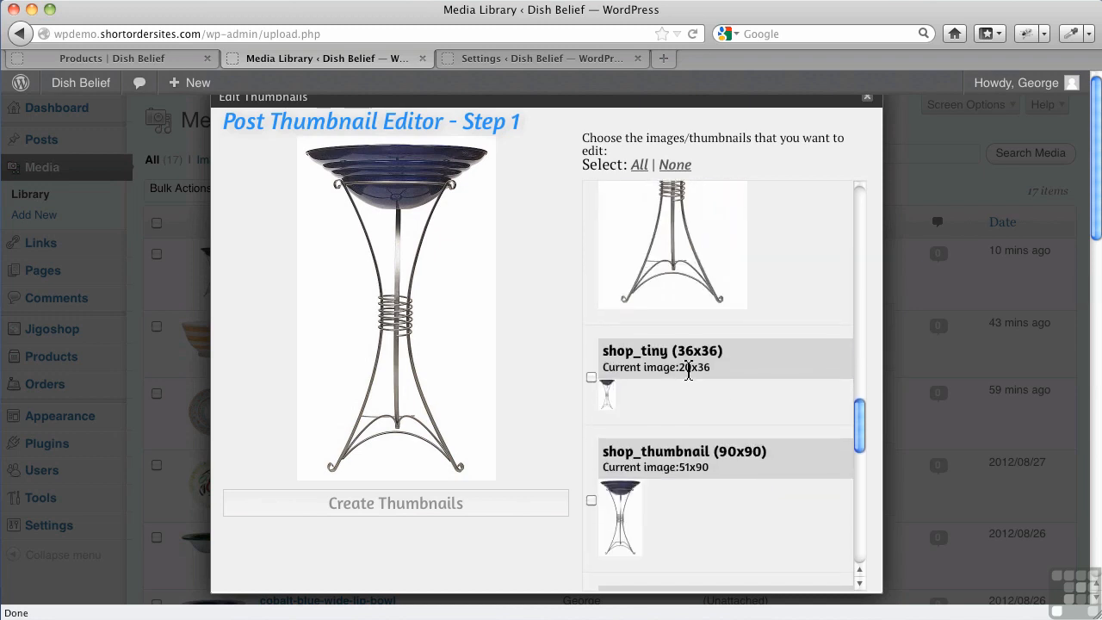
{"action": "scroll", "coordinate": [672, 452], "scroll_direction": "down", "scroll_amount": 5}
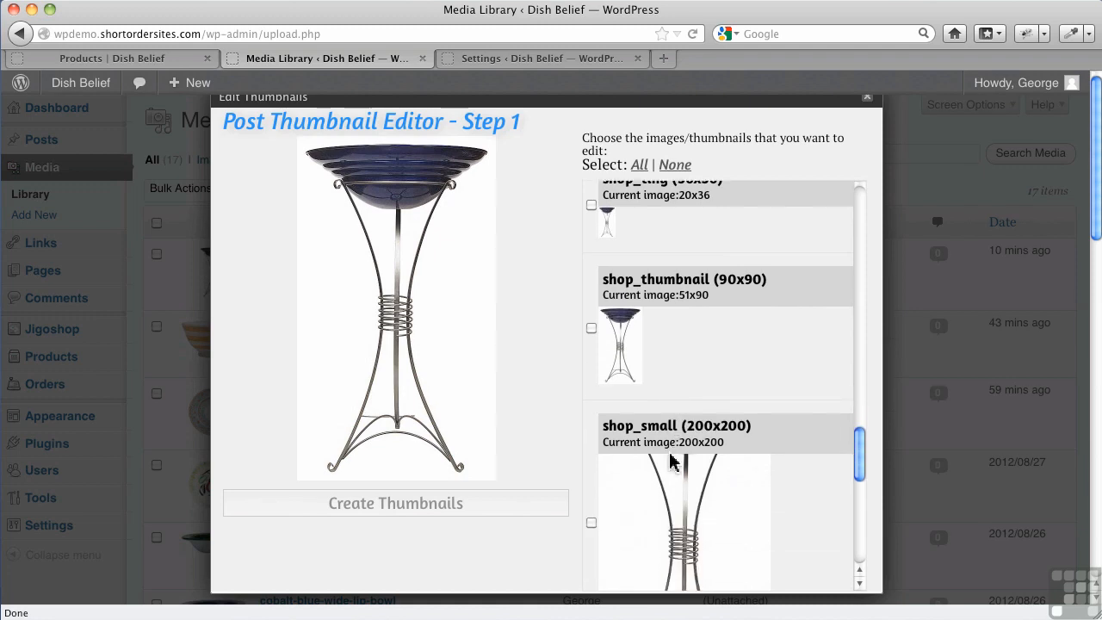
{"action": "scroll", "coordinate": [672, 462], "scroll_direction": "down", "scroll_amount": 7}
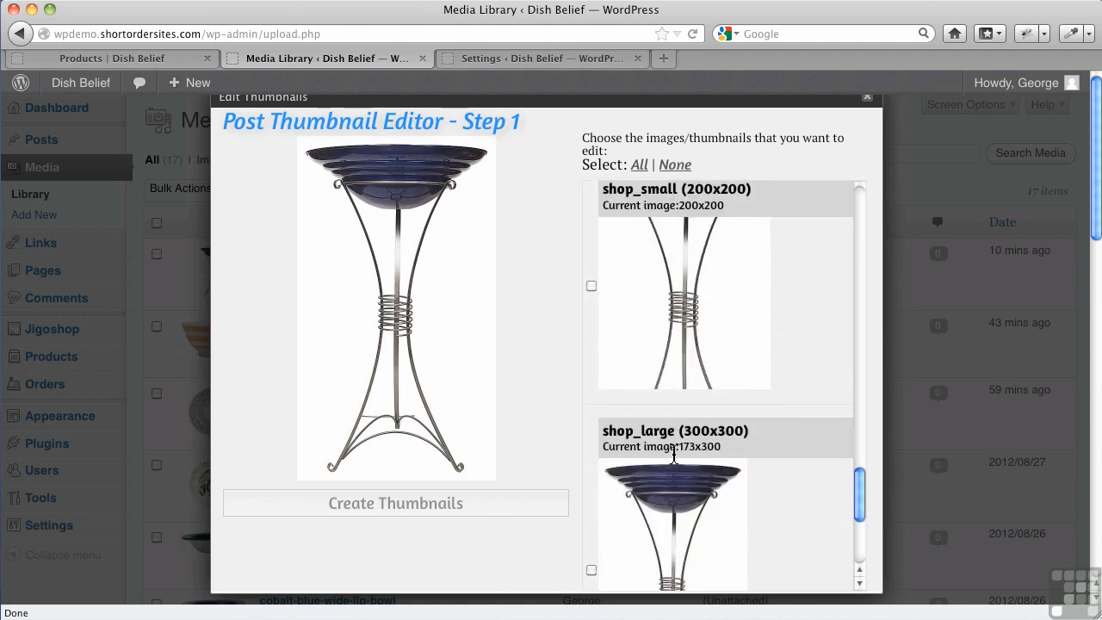
Select the shop_small (200x200) image for editing and frame a full-width square crop over the bowl and upper half of the stand
{"action": "scroll", "coordinate": [736, 347], "scroll_direction": "up", "scroll_amount": 2}
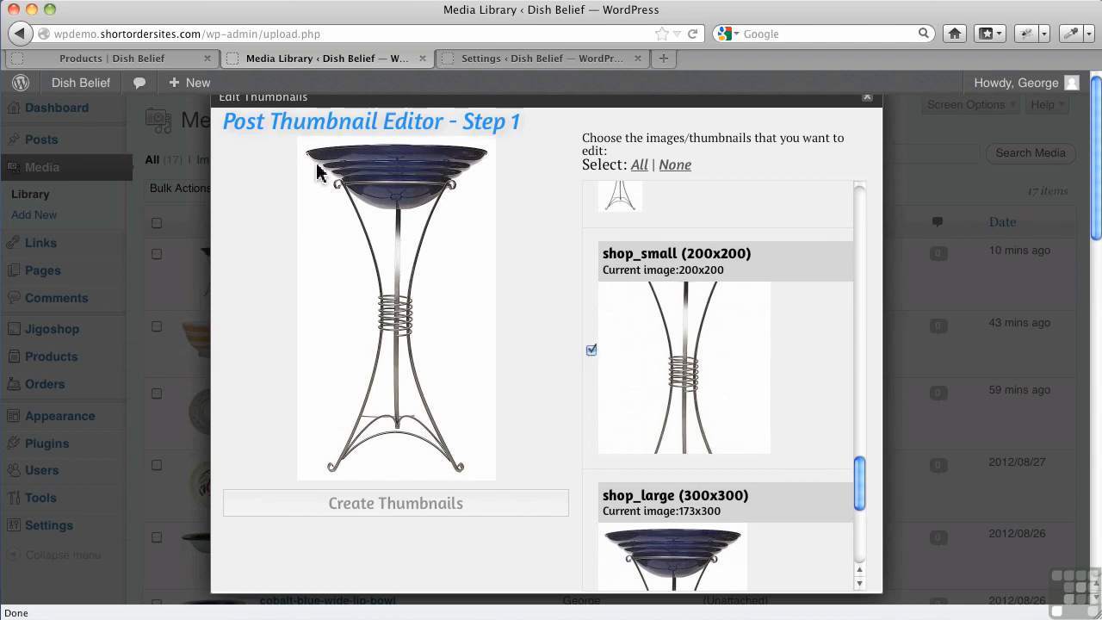
{"action": "left_click_drag", "start_coordinate": [308, 150], "coordinate": [500, 325]}
{"action": "left_click_drag", "start_coordinate": [442, 286], "coordinate": [435, 248]}
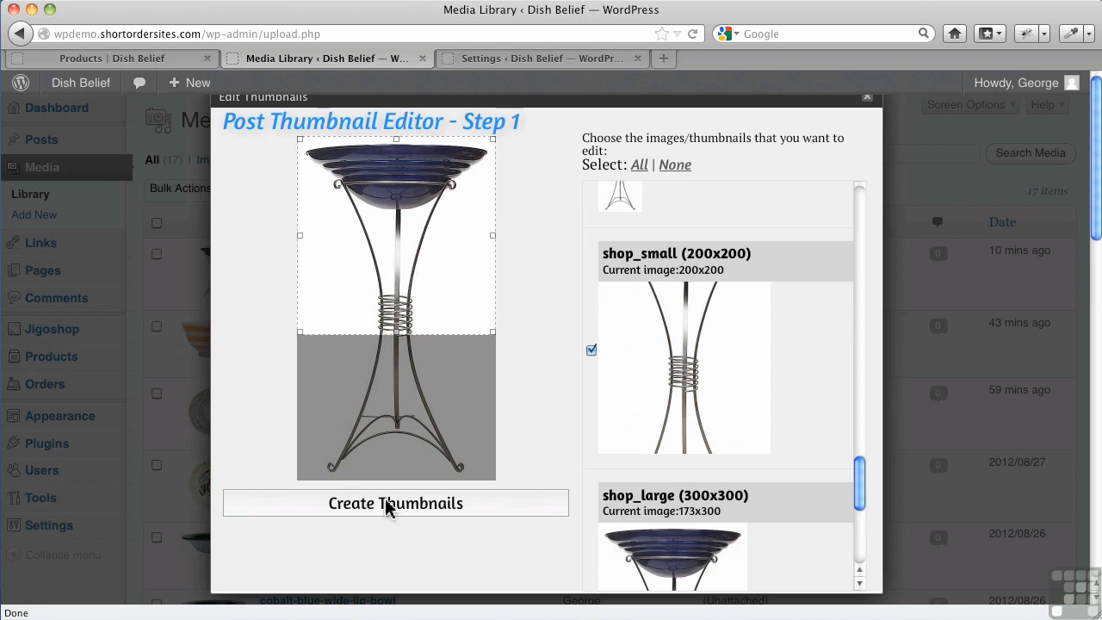
{"action": "left_click", "coordinate": [591, 350]}
Create the shop_small thumbnail from the crop, accept the new image and close the thumbnail editor
{"action": "scroll", "coordinate": [619, 370], "scroll_direction": "down", "scroll_amount": 5}
{"action": "scroll", "coordinate": [620, 375], "scroll_direction": "up", "scroll_amount": 15}
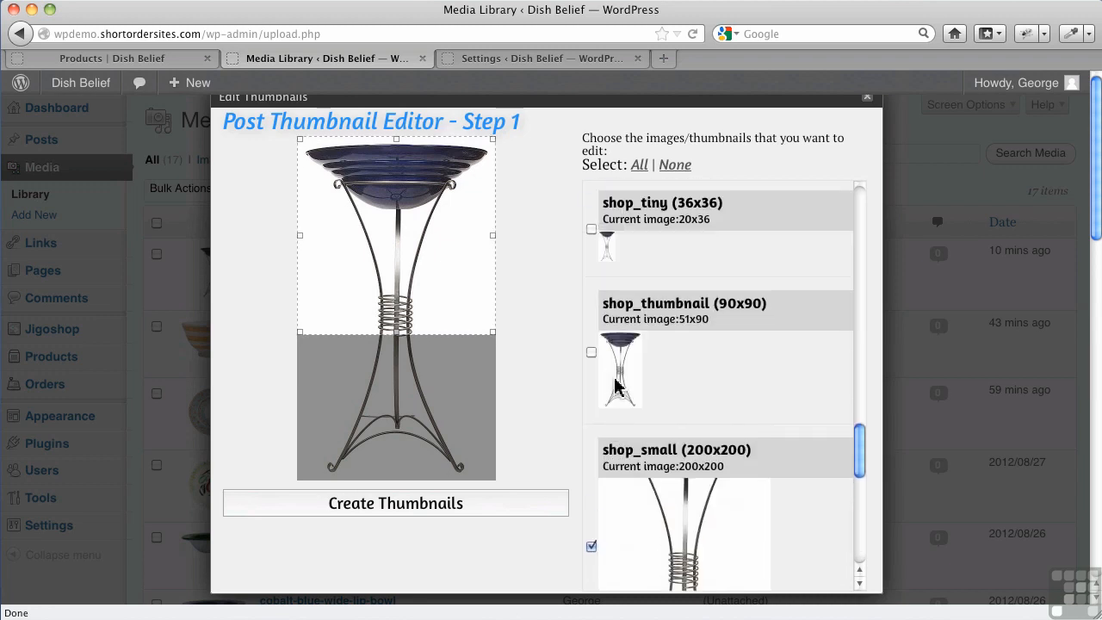
{"action": "scroll", "coordinate": [623, 381], "scroll_direction": "up", "scroll_amount": 5}
{"action": "scroll", "coordinate": [623, 381], "scroll_direction": "down", "scroll_amount": 8}
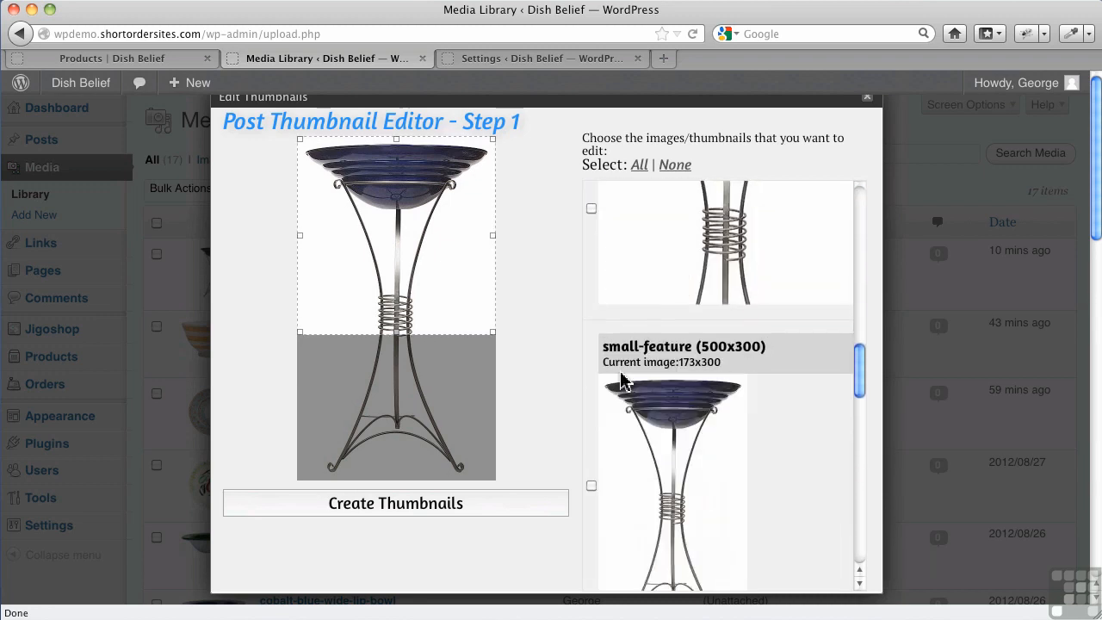
{"action": "scroll", "coordinate": [623, 381], "scroll_direction": "down", "scroll_amount": 8}
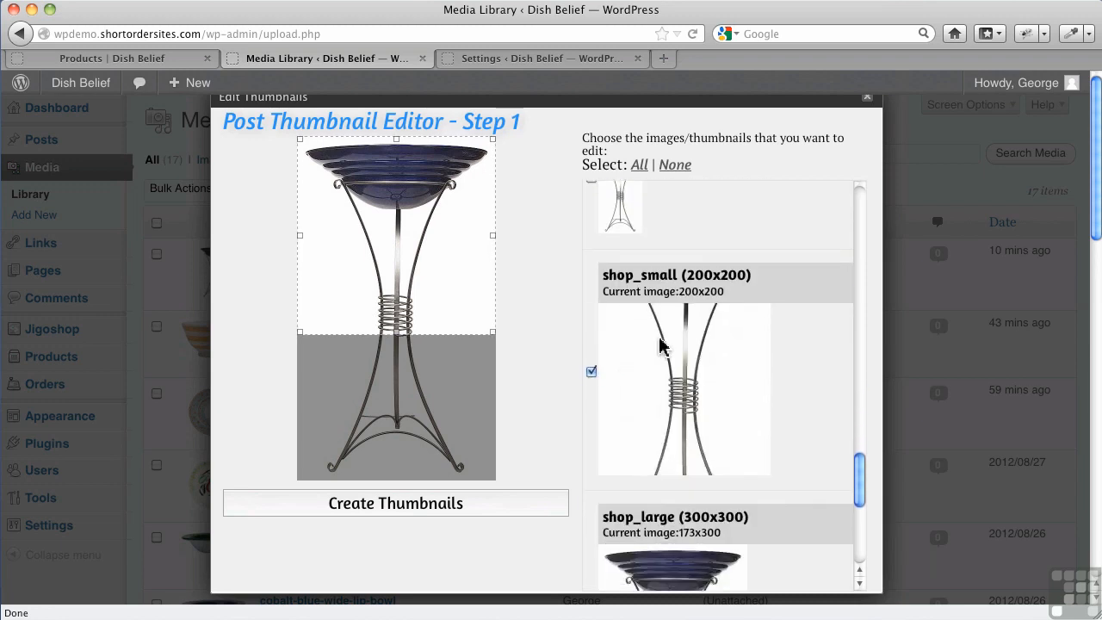
{"action": "left_click", "coordinate": [430, 506]}
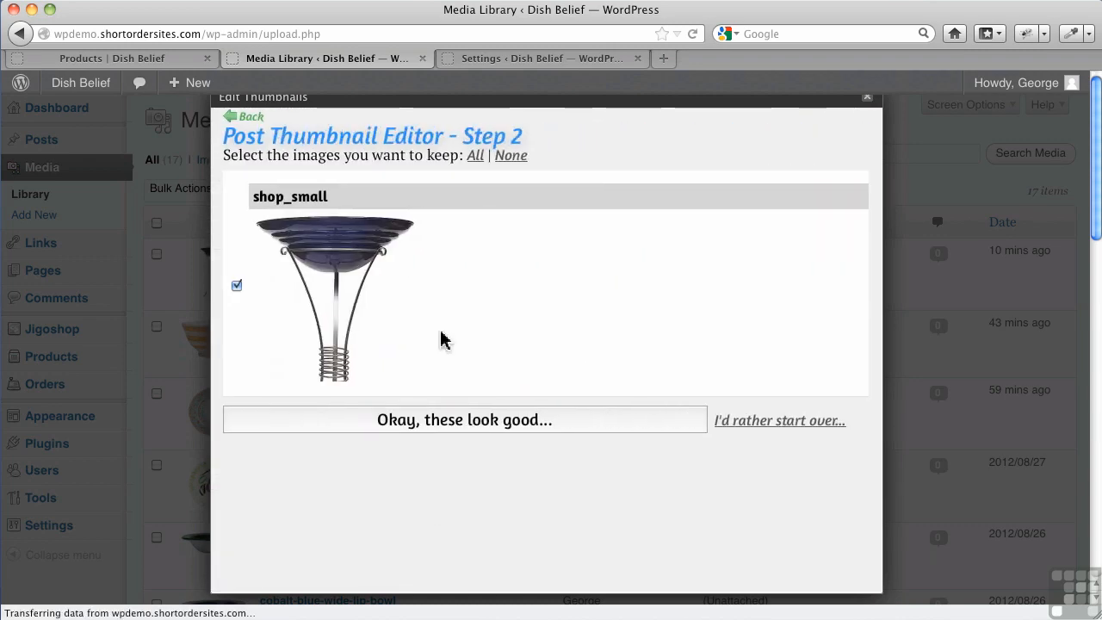
{"action": "left_click", "coordinate": [487, 432]}
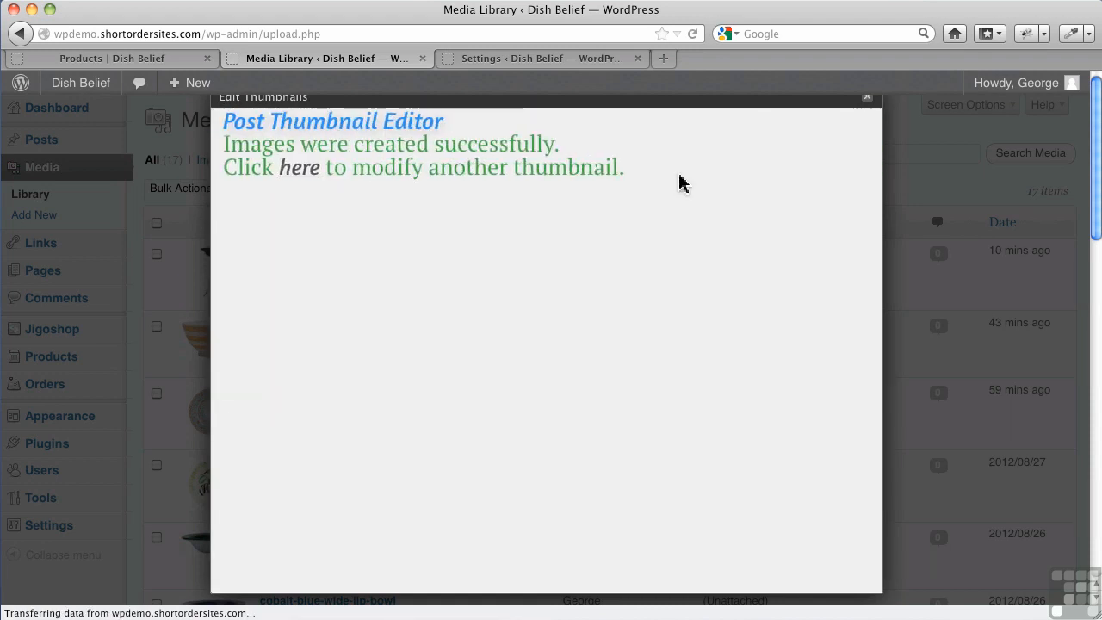
{"action": "left_click", "coordinate": [867, 99]}
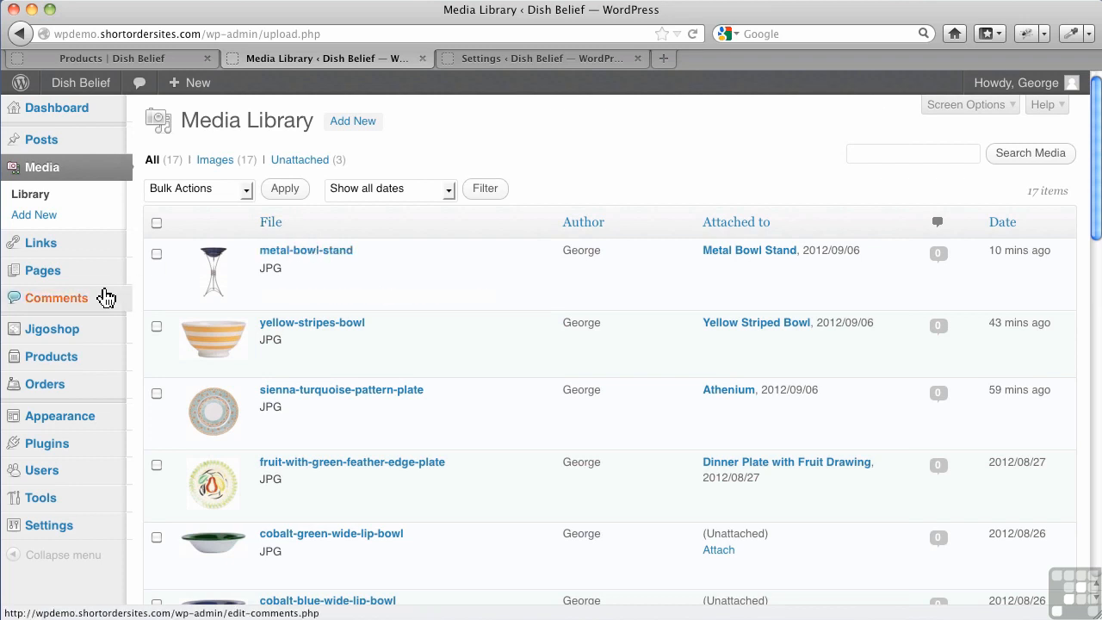
Reload the shop page to check the Metal Bowl Stand picture and review the Crop Catalog images option in the Jigoshop settings
{"action": "left_click", "coordinate": [142, 58]}
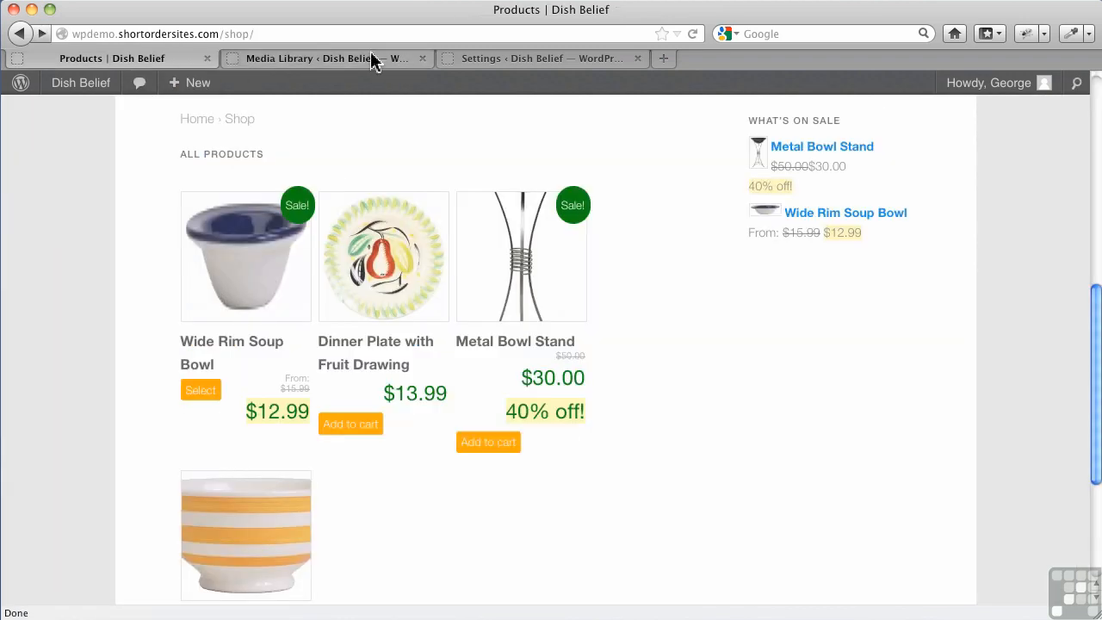
{"action": "left_click", "coordinate": [694, 34]}
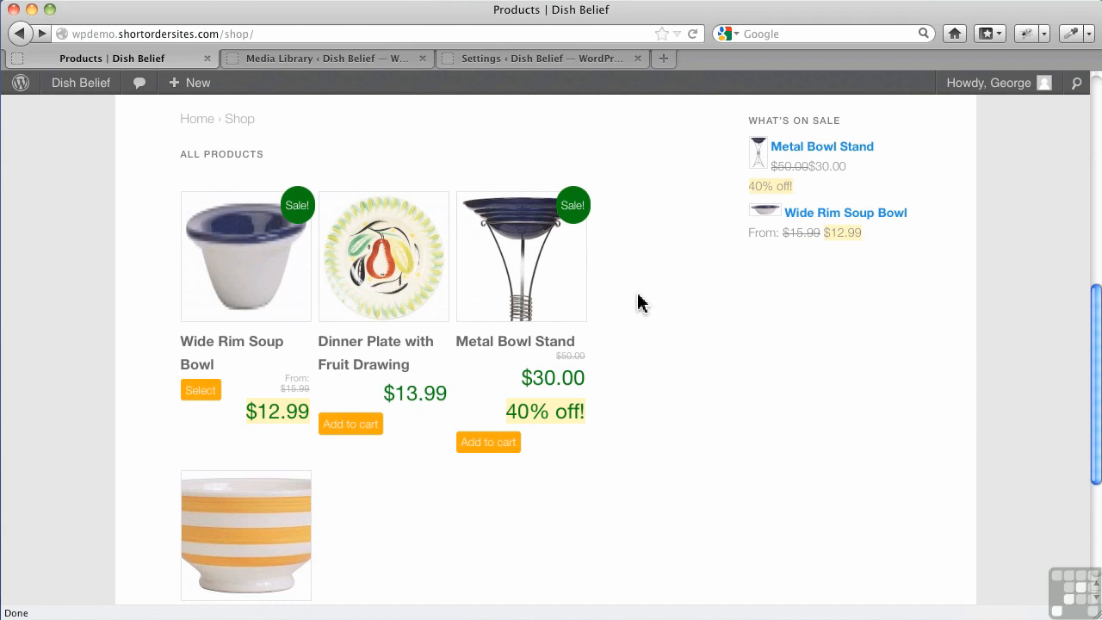
{"action": "left_click", "coordinate": [526, 64]}
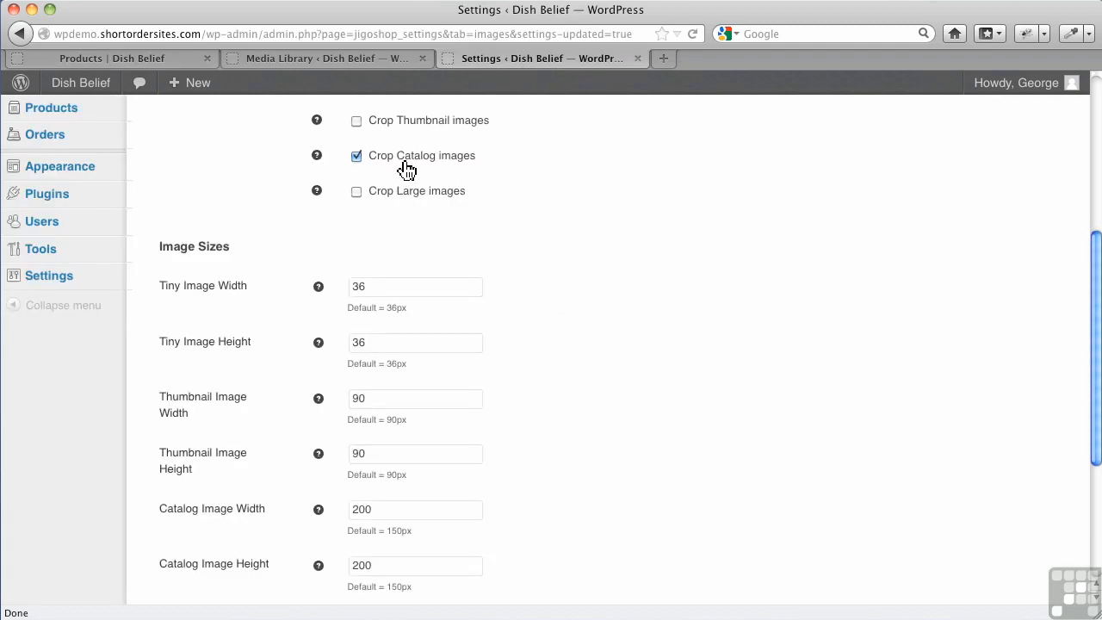
{"action": "scroll", "coordinate": [578, 199], "scroll_direction": "up", "scroll_amount": 3}
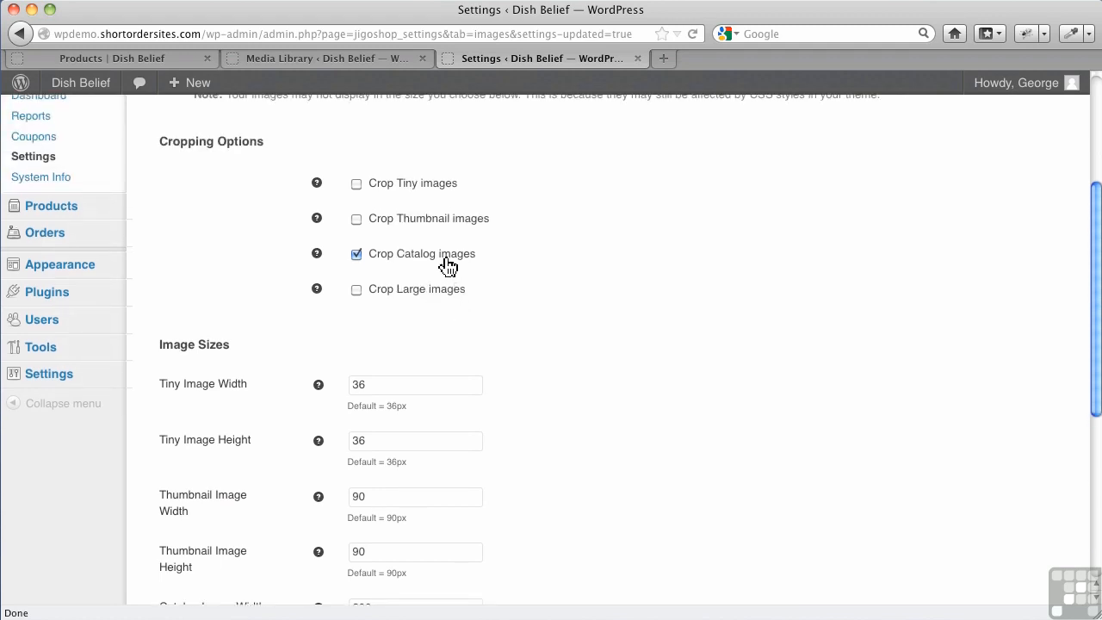
{"action": "left_click", "coordinate": [99, 60]}
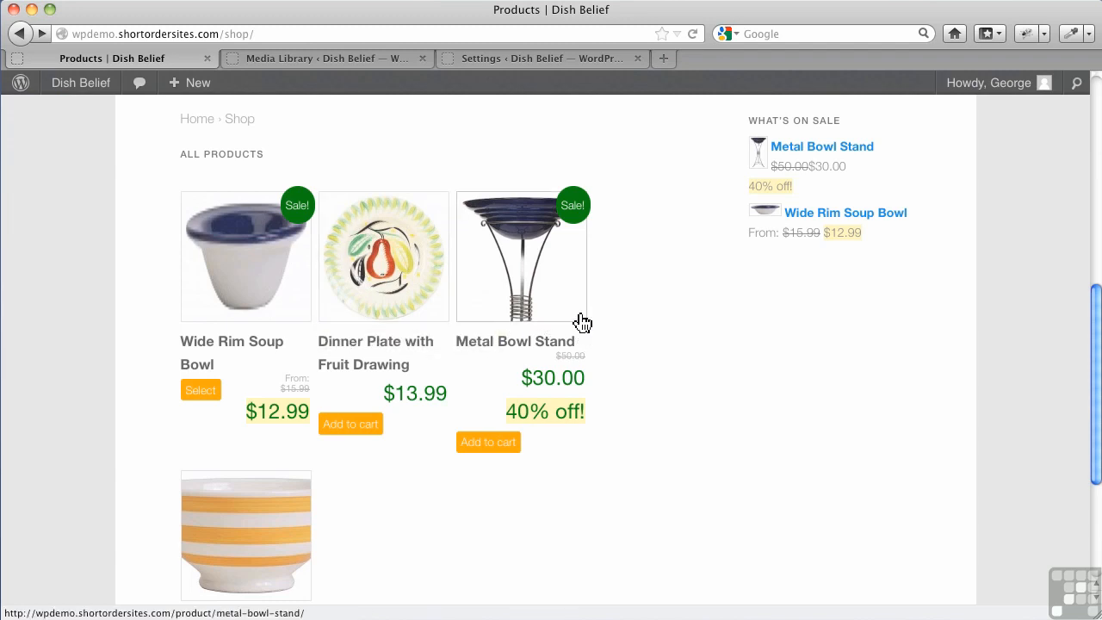
Look up Post Thumbnail Editor in the installed plugins list and return to the shop page
{"action": "left_click", "coordinate": [324, 60]}
{"action": "mouse_move", "coordinate": [57, 447]}
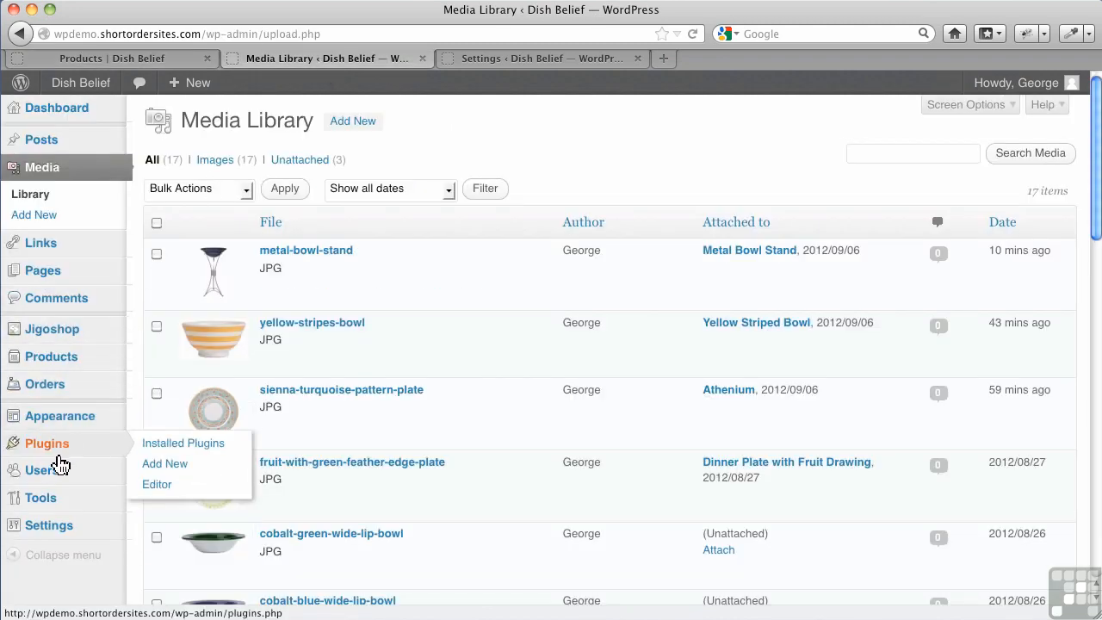
{"action": "left_click", "coordinate": [146, 446]}
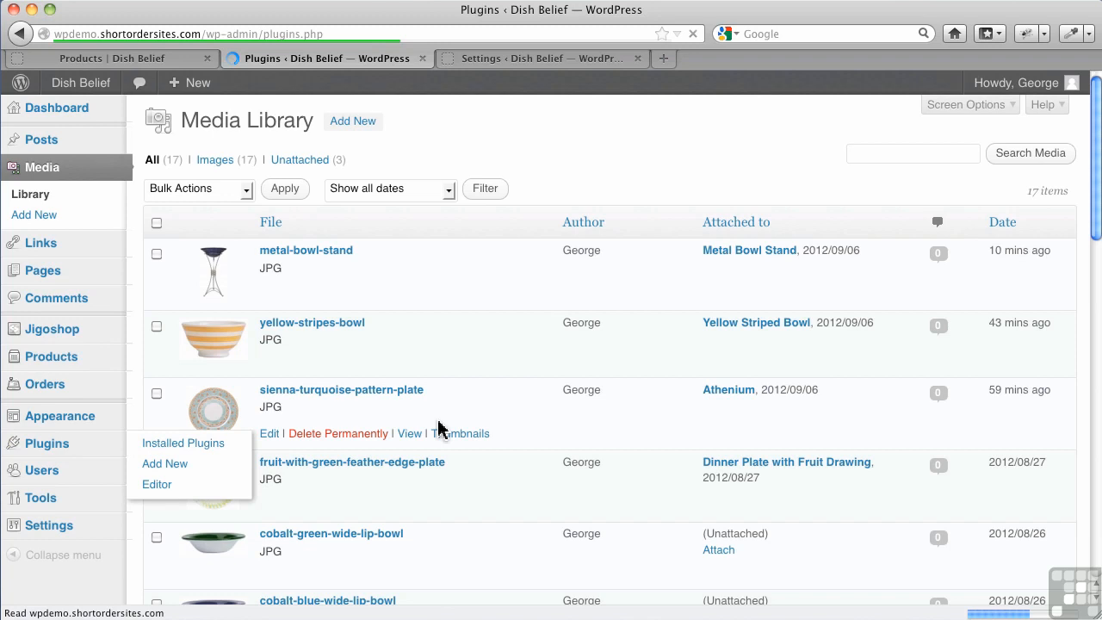
{"action": "scroll", "coordinate": [301, 458], "scroll_direction": "down", "scroll_amount": 4}
{"action": "scroll", "coordinate": [301, 459], "scroll_direction": "down", "scroll_amount": 10}
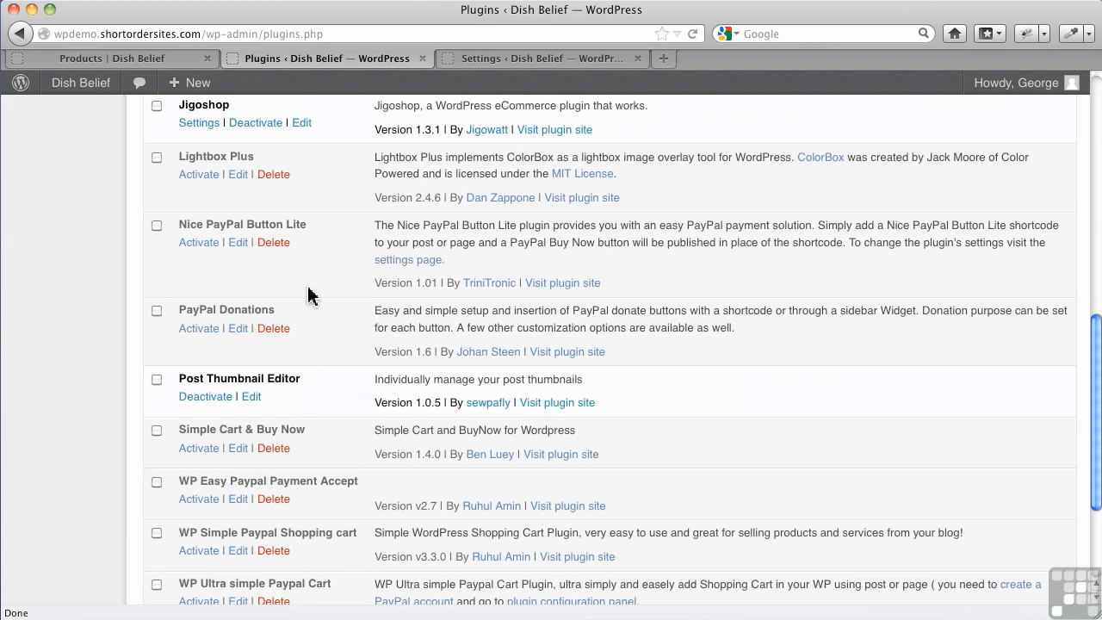
{"action": "left_click", "coordinate": [191, 62]}
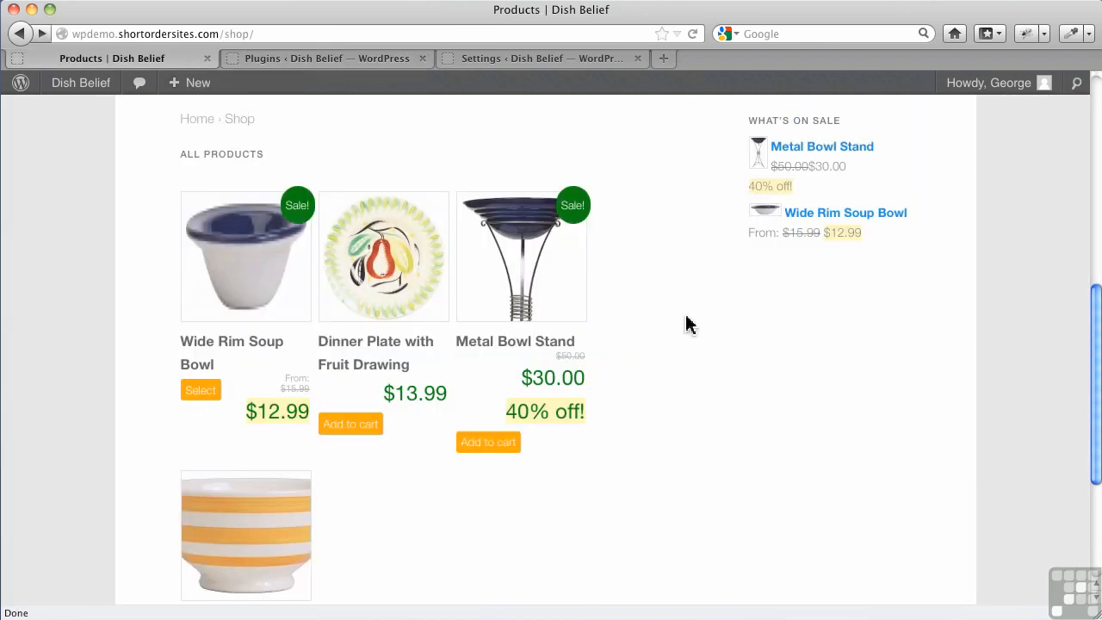